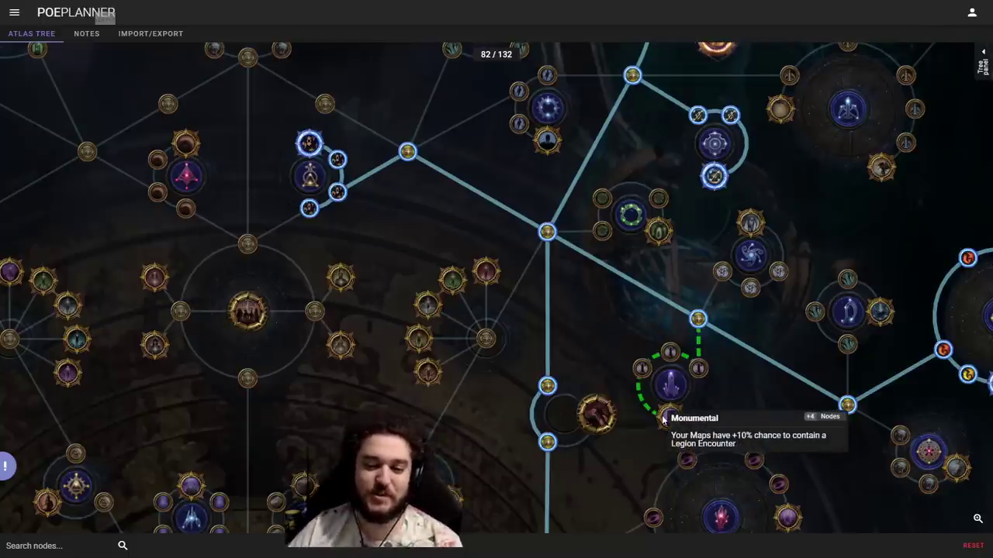
Examine the overall layout of the allocated paths and clusters across the atlas tree.
scroll(421, 178, down, 5)
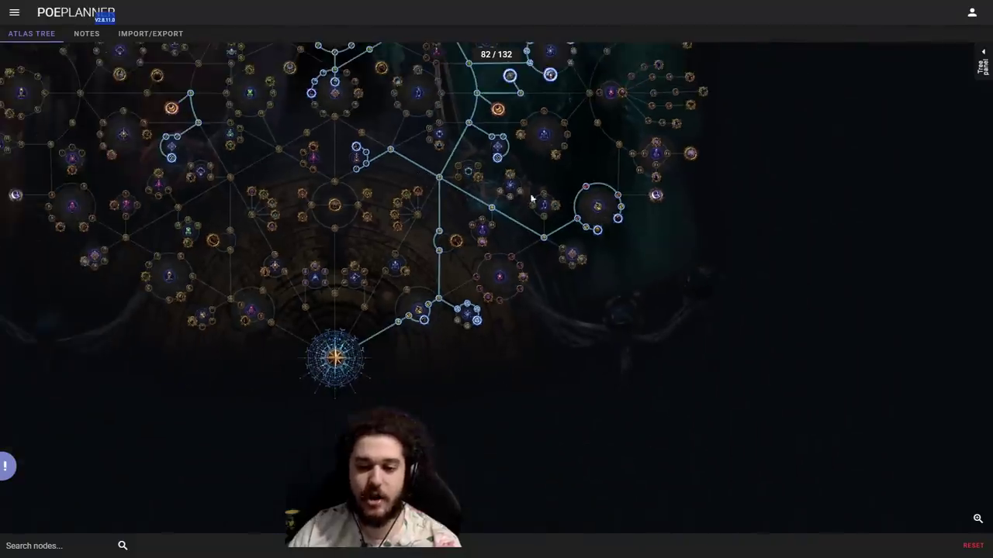
scroll(826, 339, up, 2)
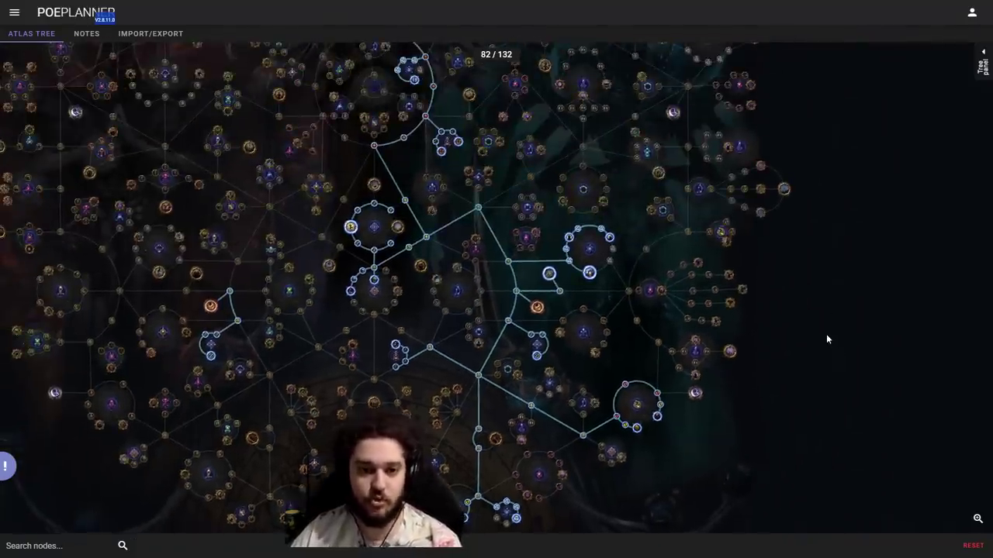
scroll(826, 335, down, 3)
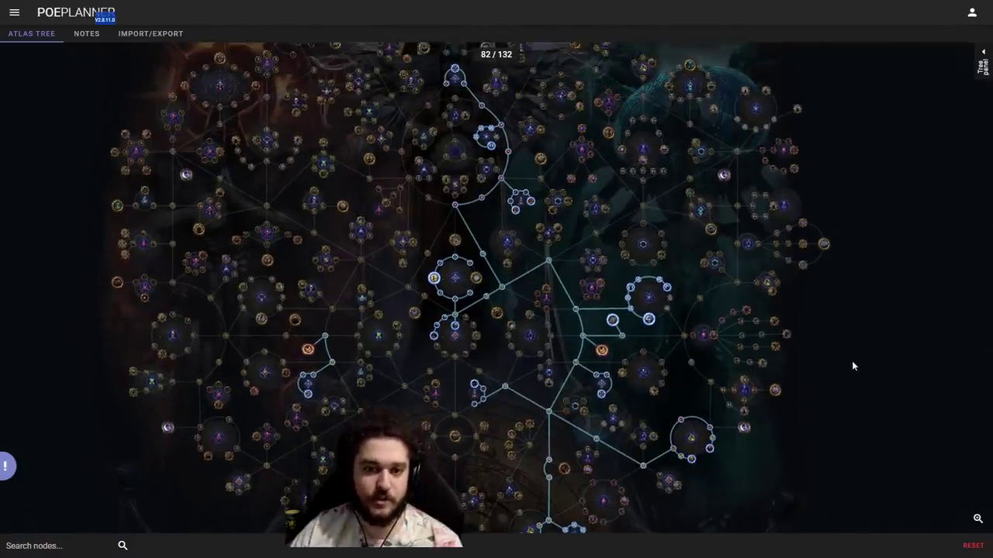
drag(852, 361, 838, 343)
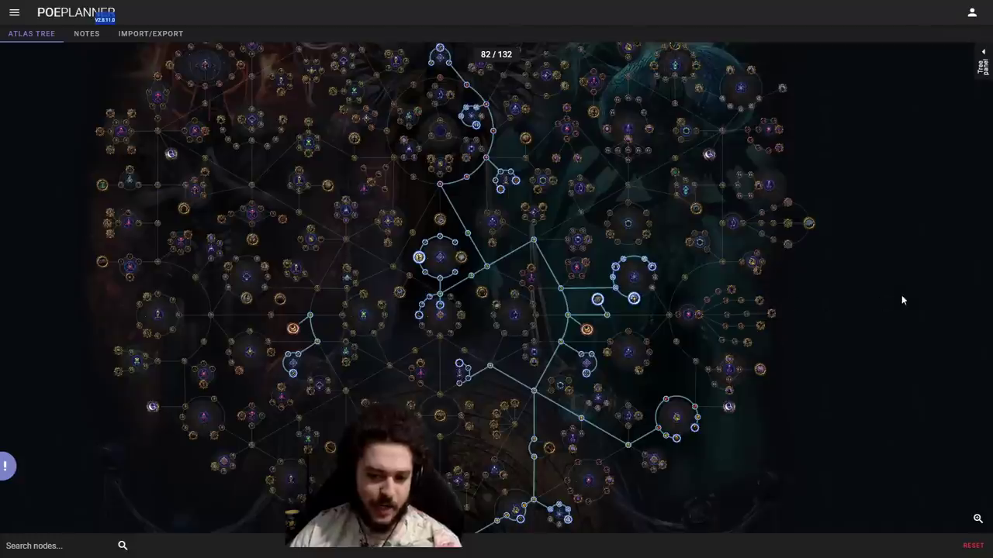
drag(901, 294, 913, 281)
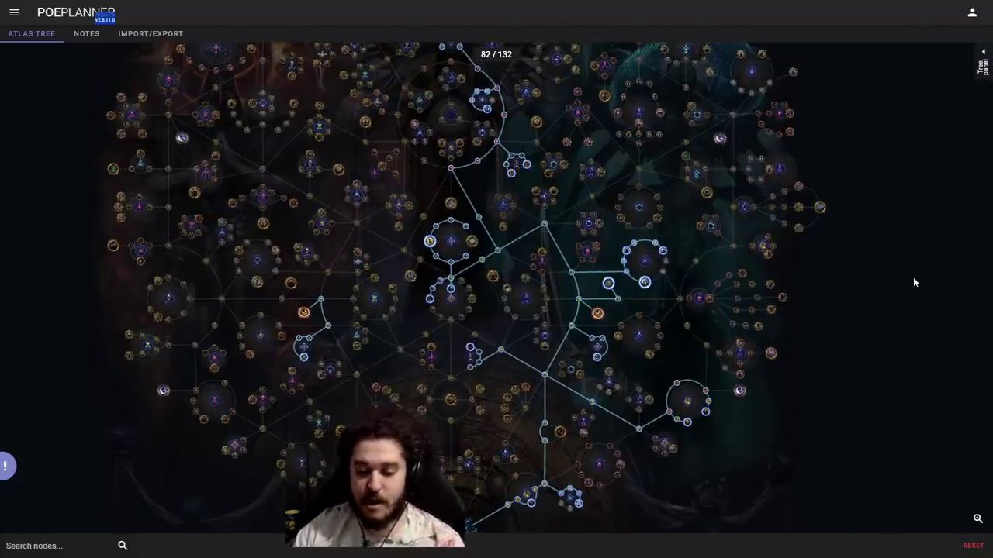
scroll(913, 282, down, 3)
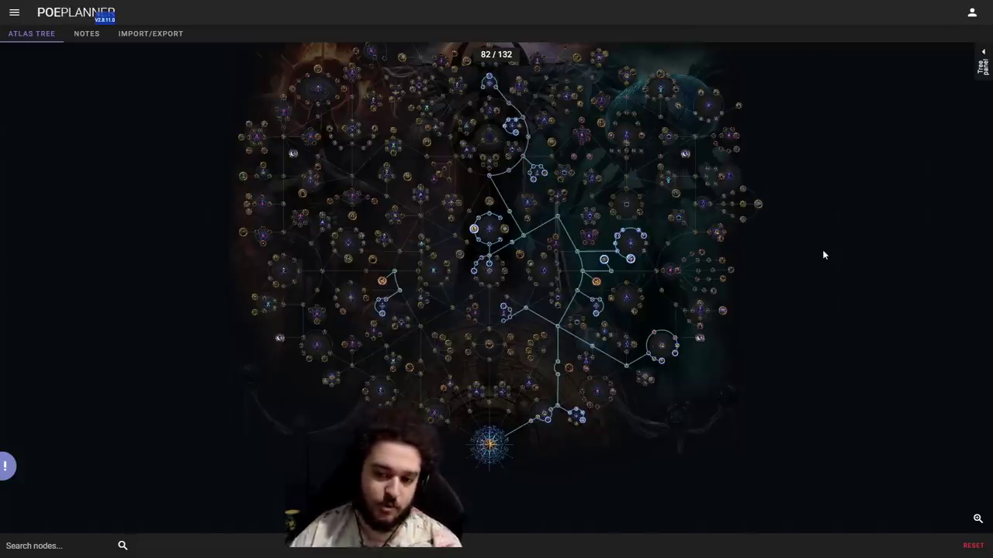
scroll(587, 200, up, 3)
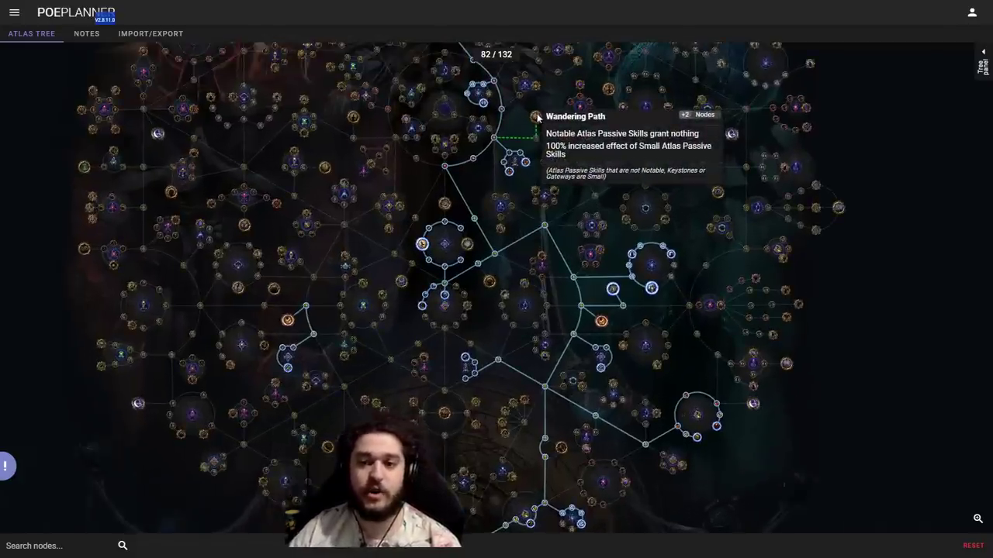
scroll(478, 413, up, 5)
drag(481, 408, 500, 364)
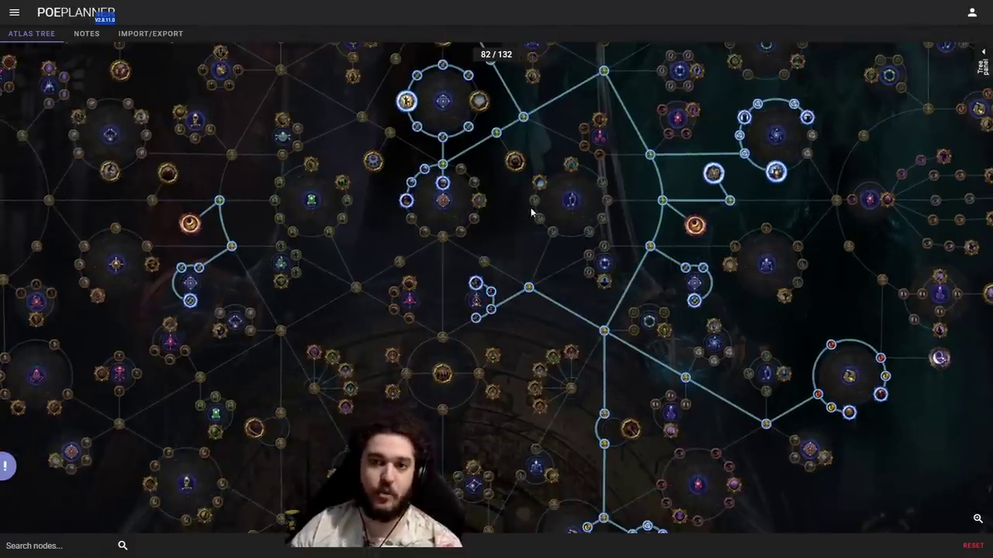
scroll(479, 232, down, 1)
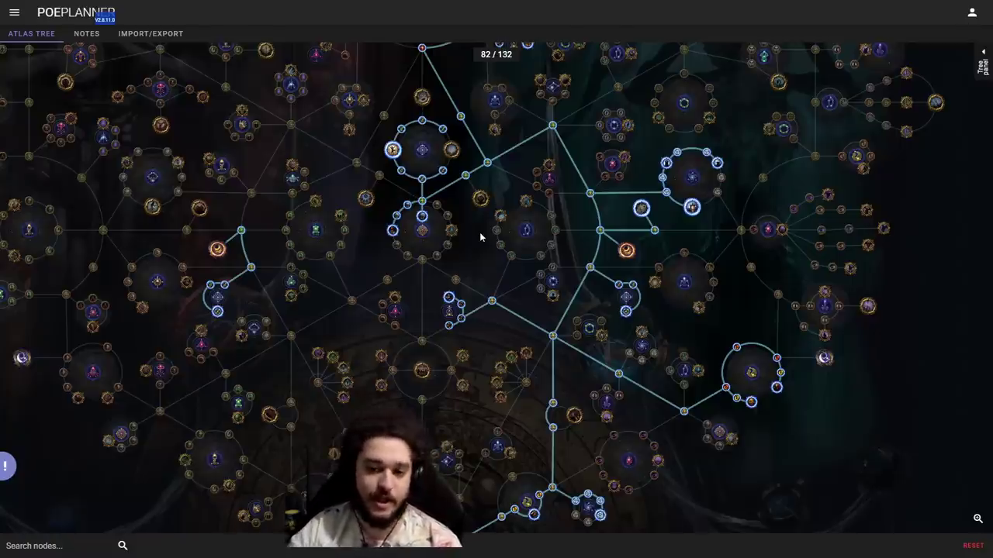
Examine the lower part of the atlas tree, ending close up on the allocated clusters beside the starting point.
scroll(480, 237, down, 3)
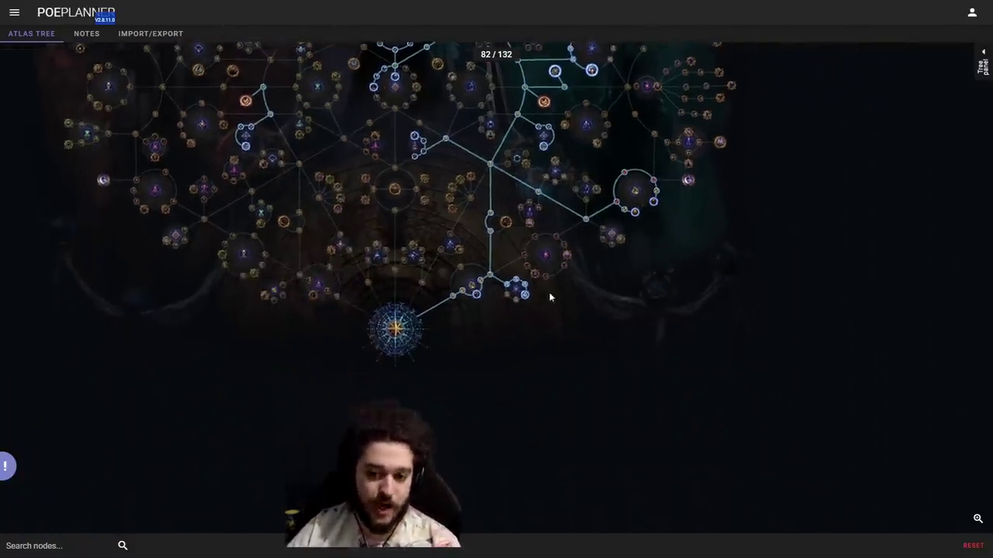
scroll(550, 297, up, 2)
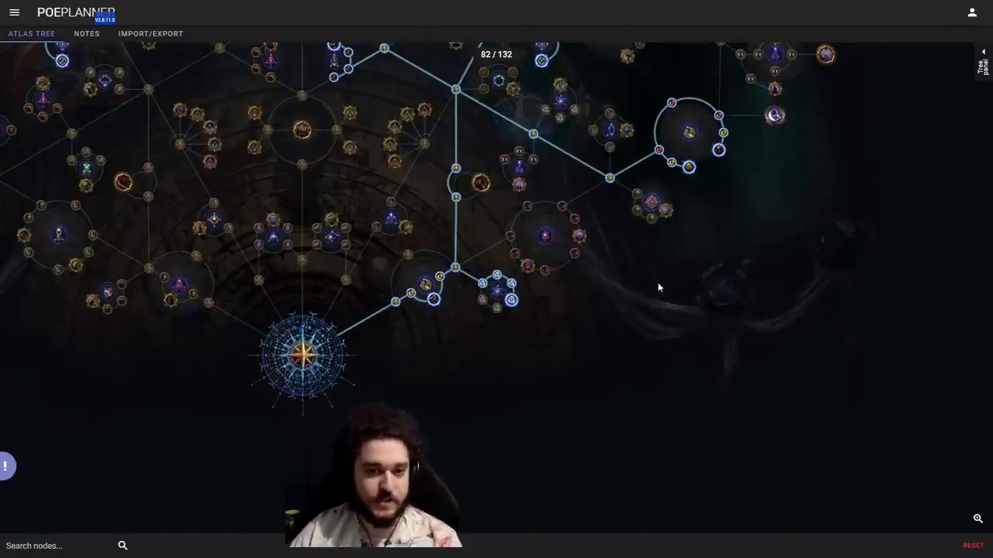
scroll(657, 286, down, 1)
drag(674, 273, 716, 391)
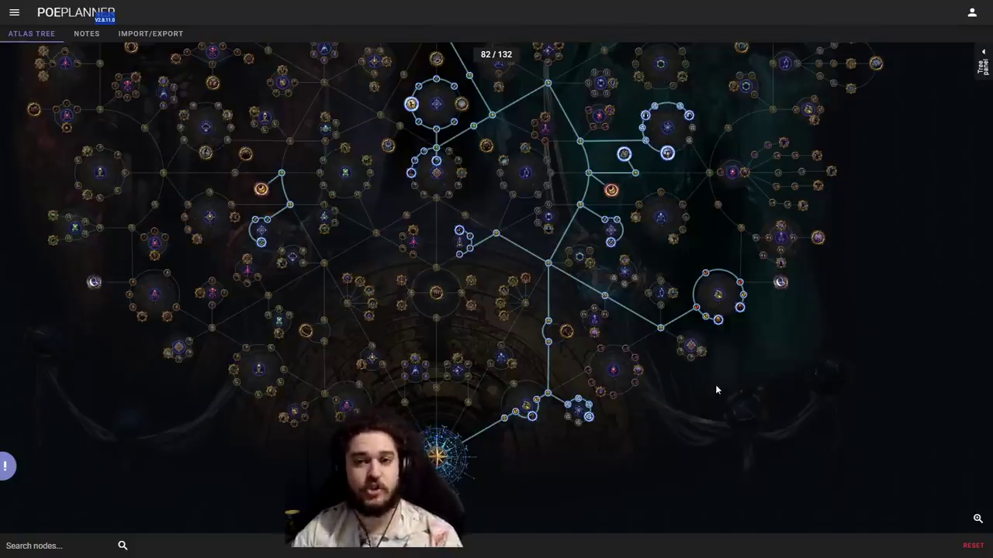
scroll(715, 384, up, 4)
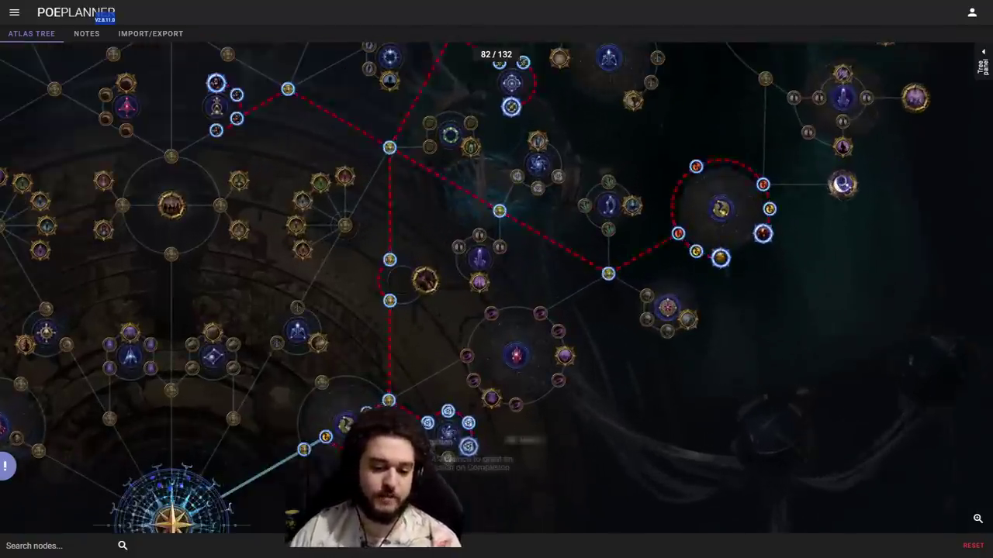
scroll(459, 417, down, 5)
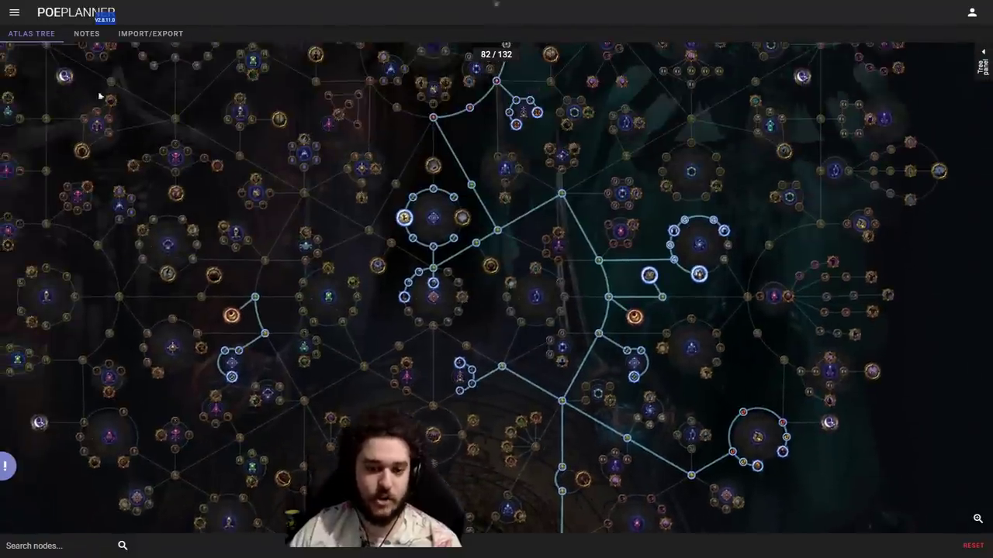
drag(558, 402, 531, 86)
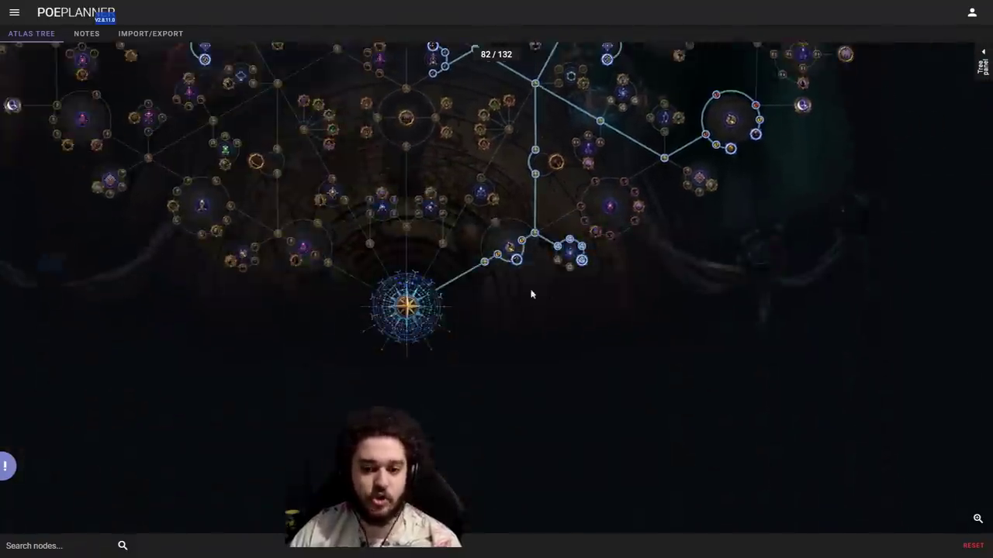
scroll(528, 289, up, 2)
scroll(489, 334, up, 5)
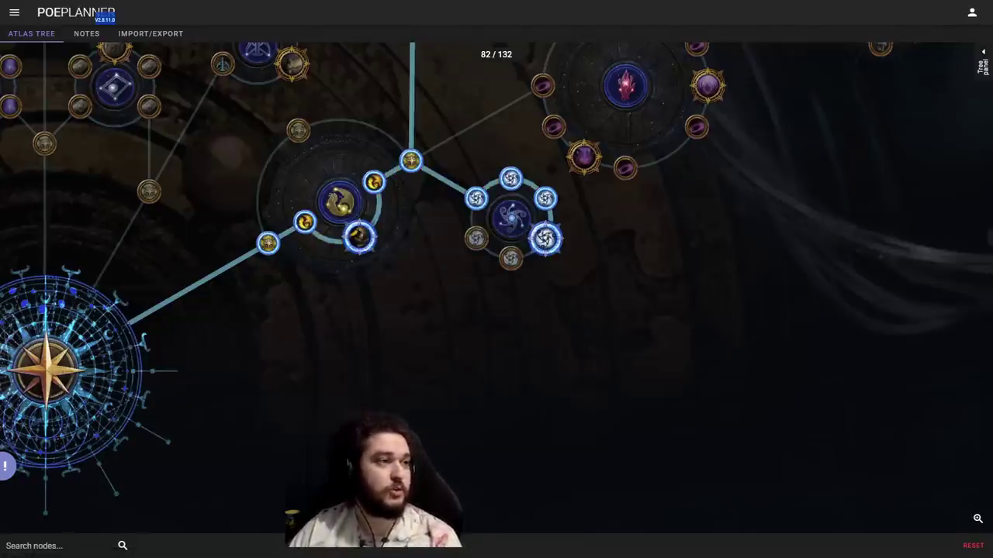
Bring the 3.21 RF Jugg ssf Goals spreadsheet into view and review the Betrayal goals for 6% Phys as Fire & Light and +1 Aoe Gems.
drag(0, 184, 326, 64)
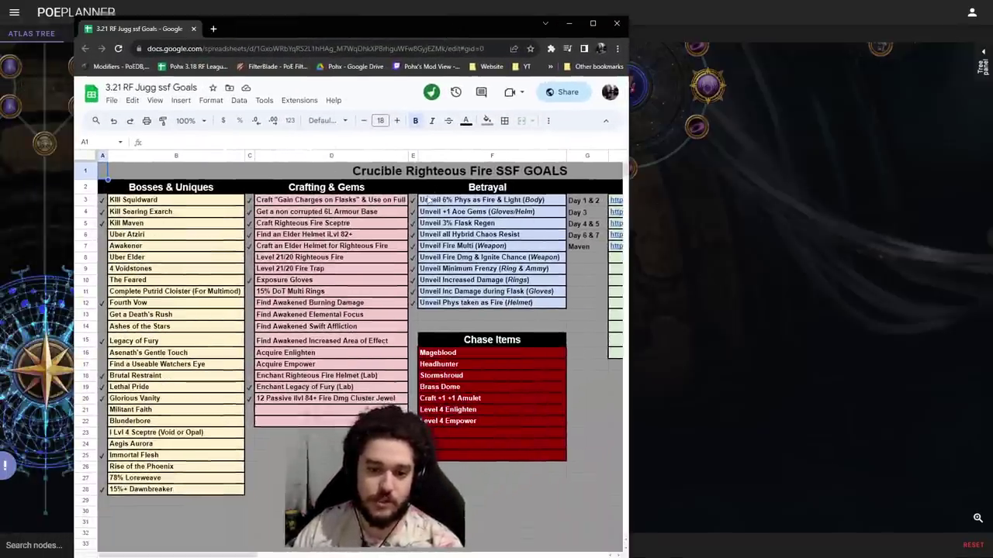
click(427, 200)
double_click(431, 200)
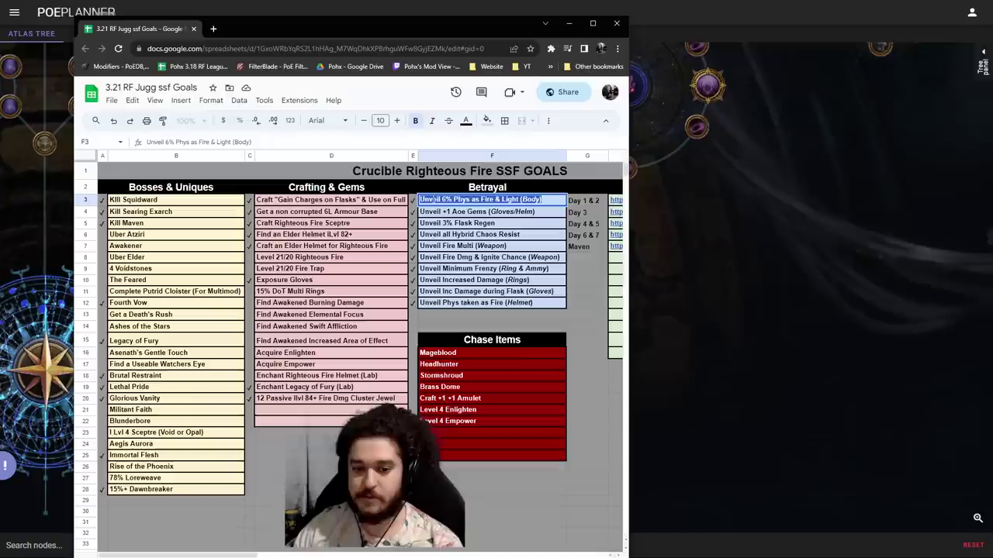
drag(453, 200, 518, 200)
click(478, 222)
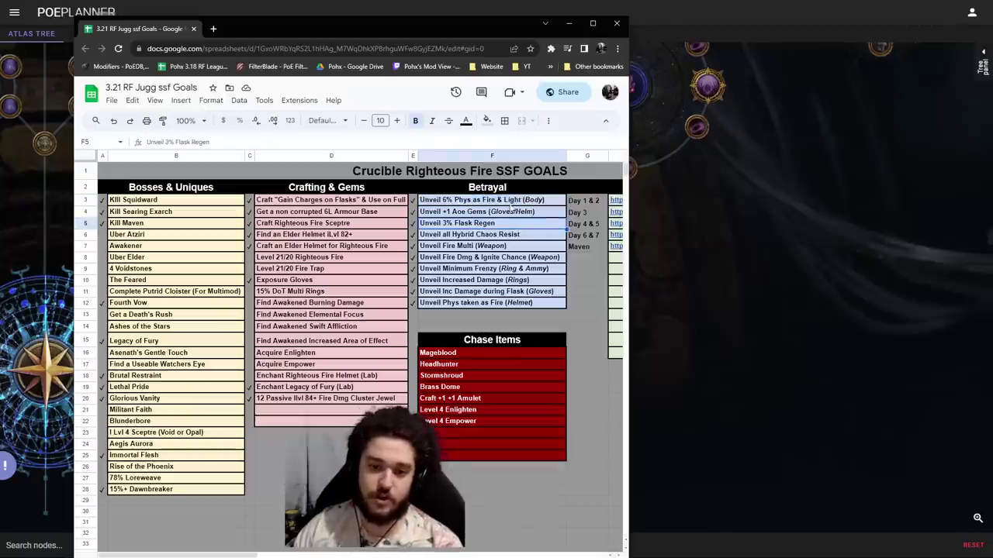
double_click(537, 201)
drag(518, 200, 442, 200)
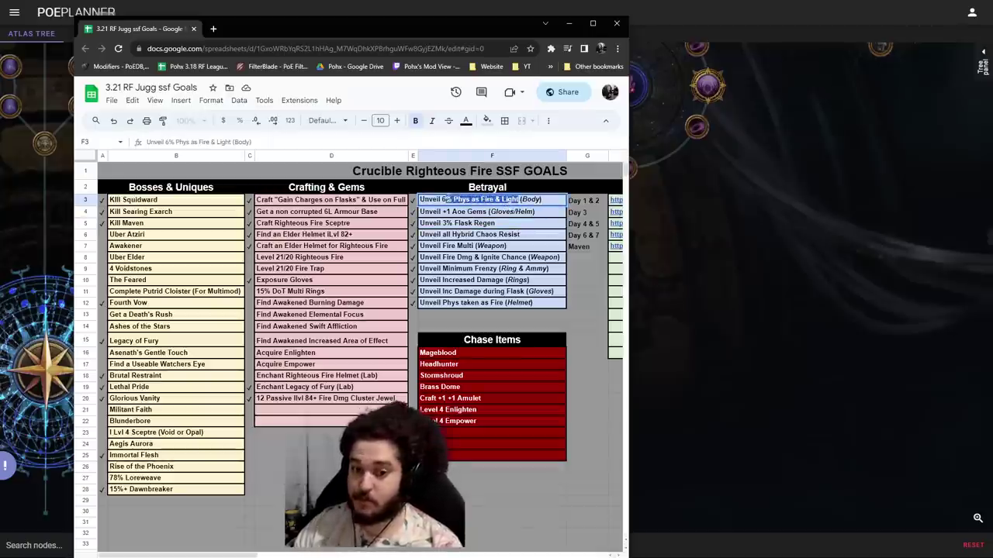
click(483, 212)
triple_click(473, 212)
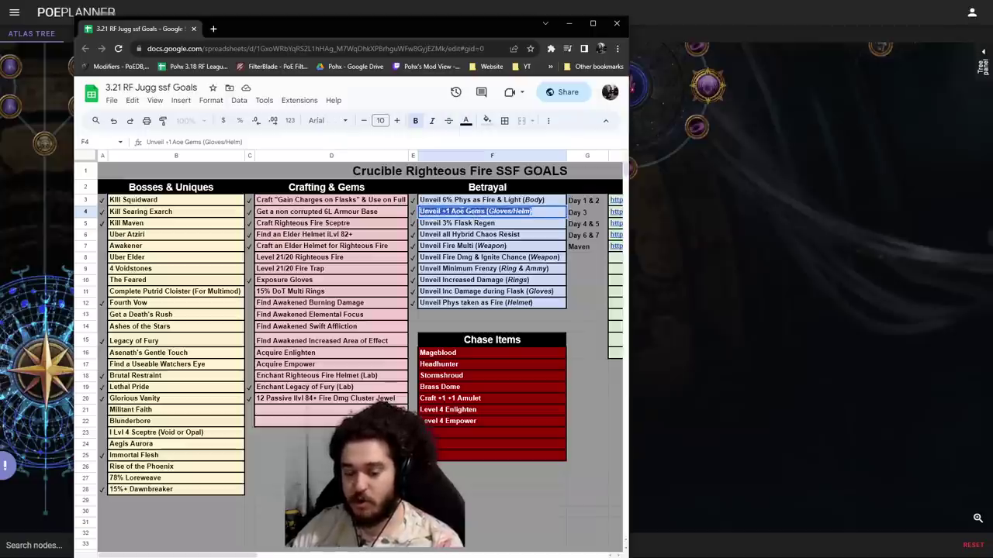
click(461, 211)
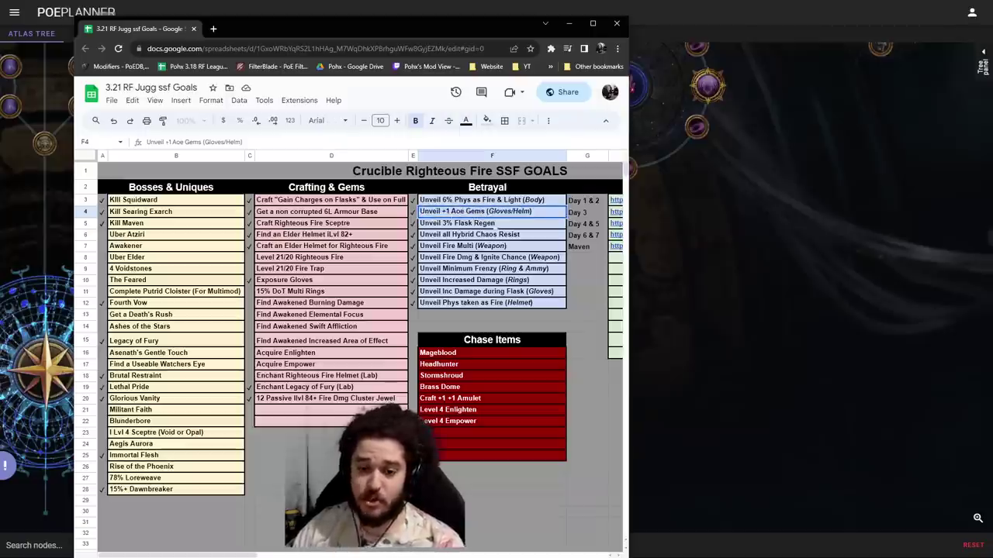
triple_click(452, 211)
click(451, 212)
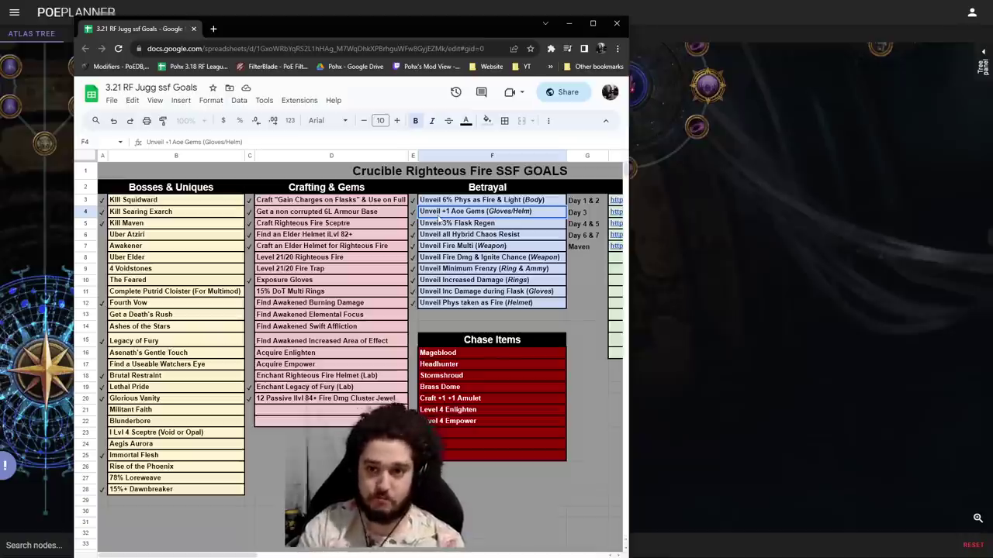
Review the remaining Betrayal unveil goals in order, from 3% Flask Regen down to Phys taken as Fire (Helmet).
click(442, 225)
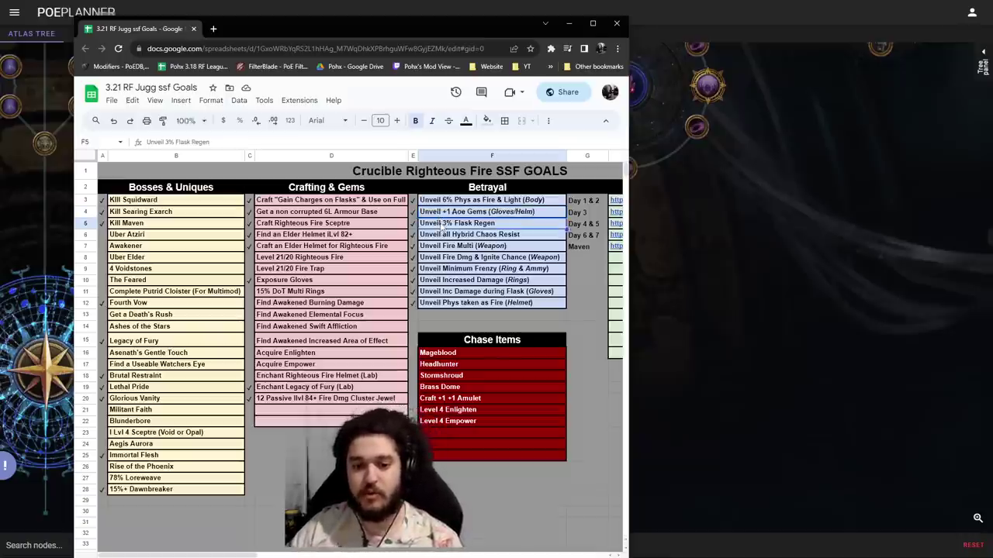
click(487, 233)
click(491, 225)
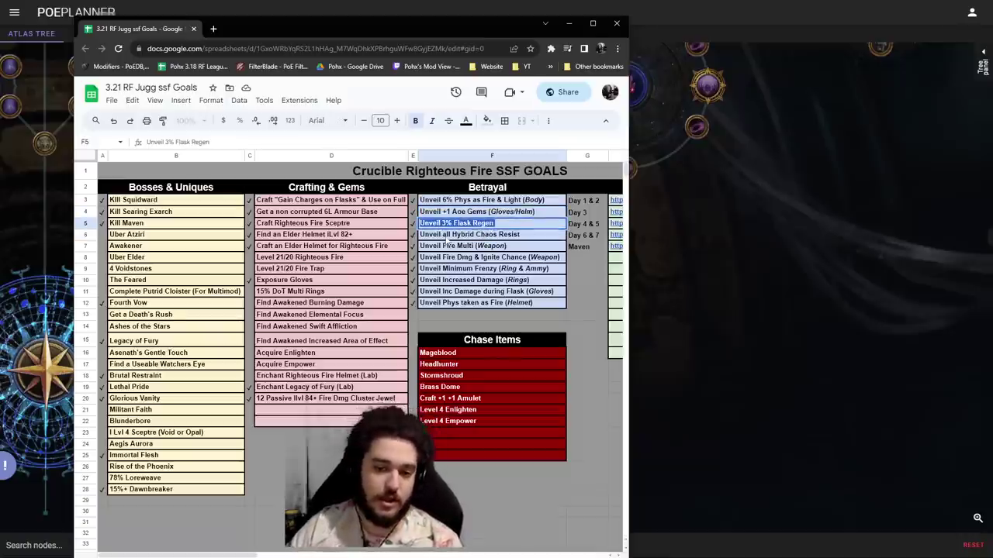
triple_click(447, 235)
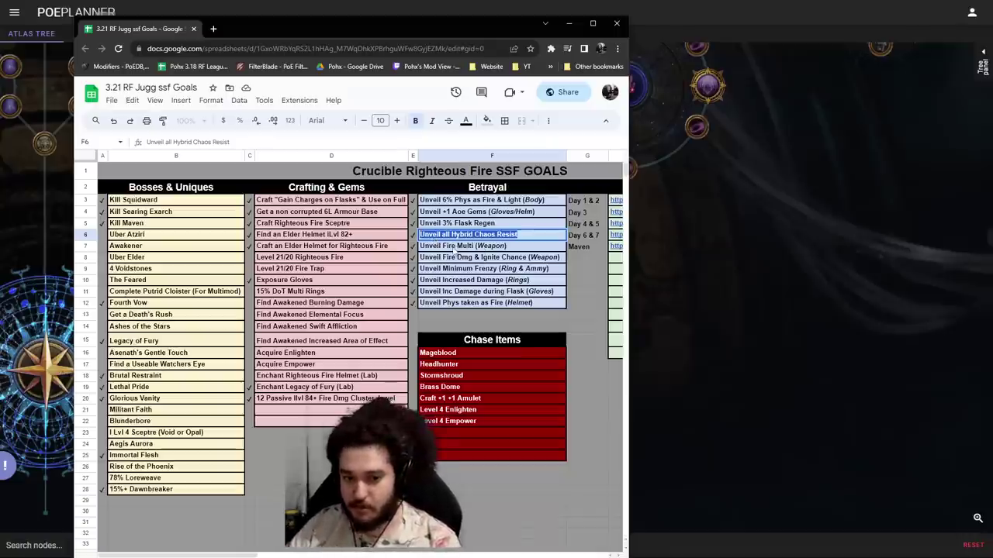
double_click(455, 247)
click(456, 256)
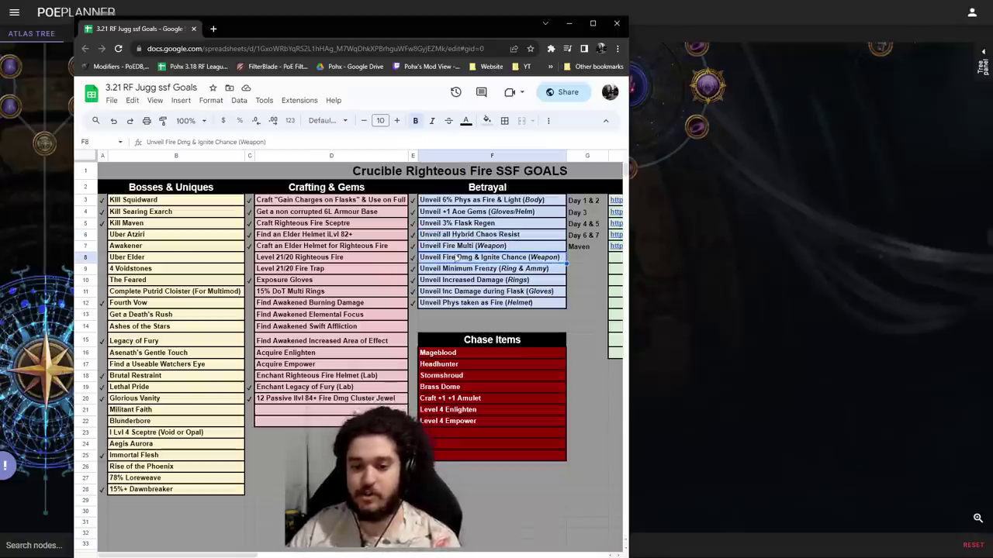
triple_click(455, 268)
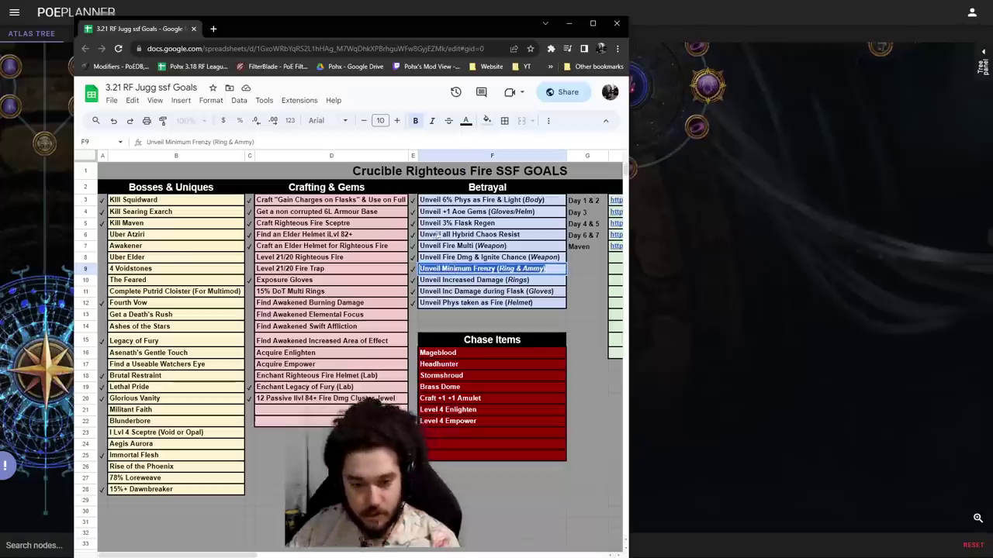
triple_click(476, 280)
triple_click(473, 292)
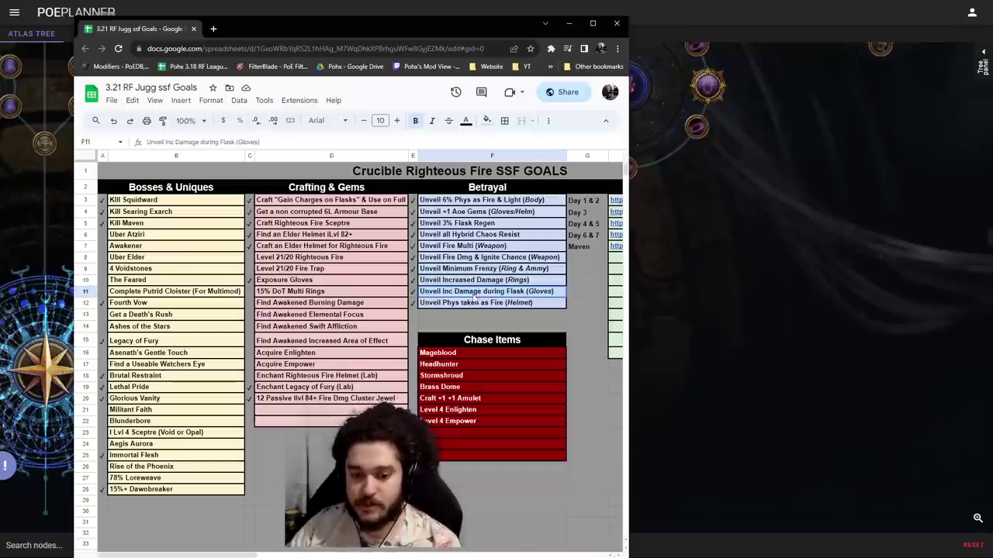
triple_click(470, 303)
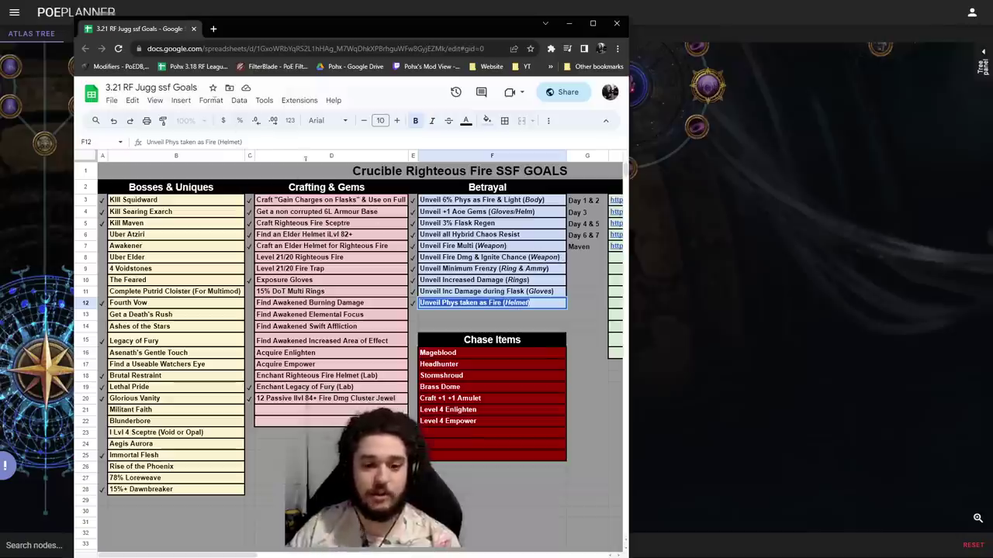
Put the spreadsheet away and examine the allocated atlas path from the starting clusters to the large ring cluster at its eastern end.
drag(151, 32, 0, 85)
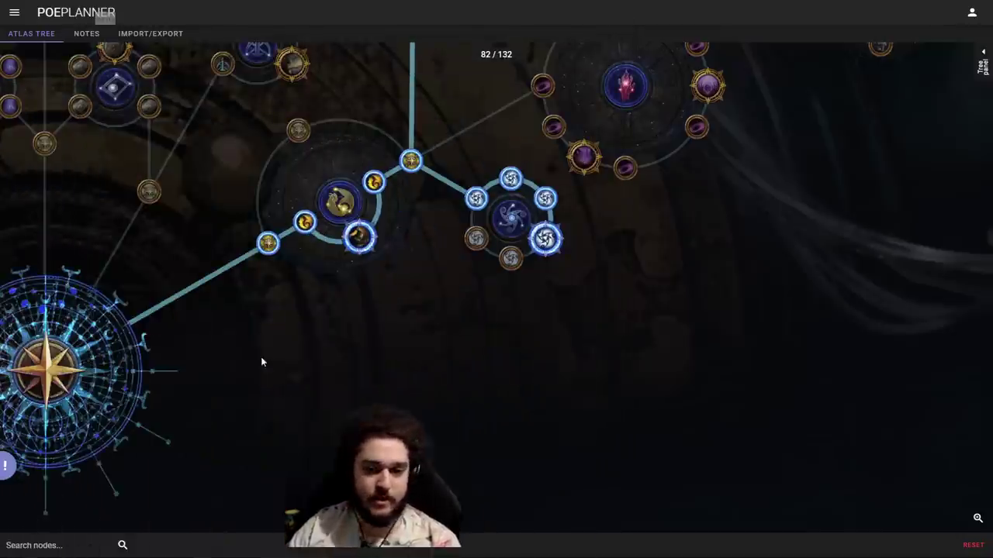
drag(445, 228, 549, 240)
drag(607, 216, 435, 239)
scroll(396, 274, down, 2)
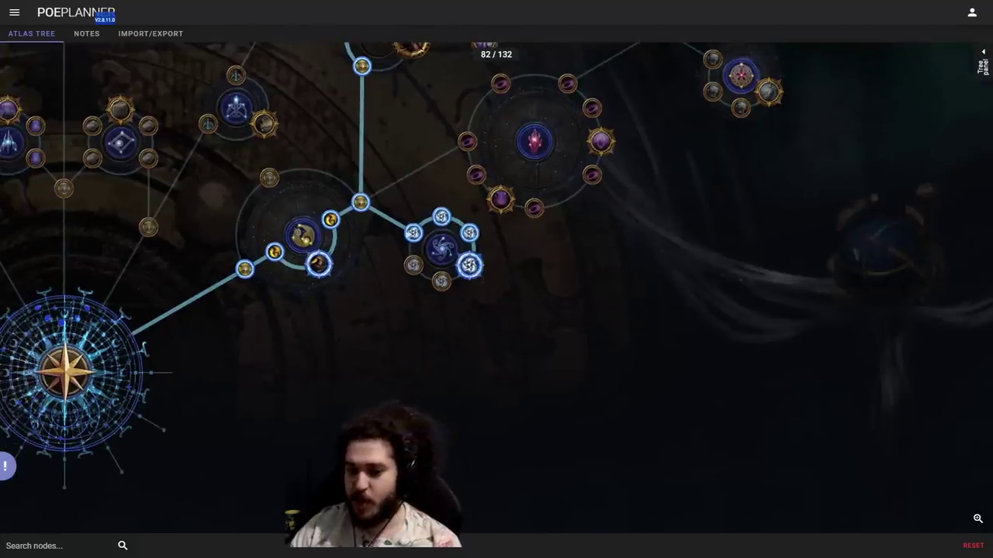
drag(521, 277, 634, 442)
drag(486, 268, 339, 405)
drag(326, 344, 303, 404)
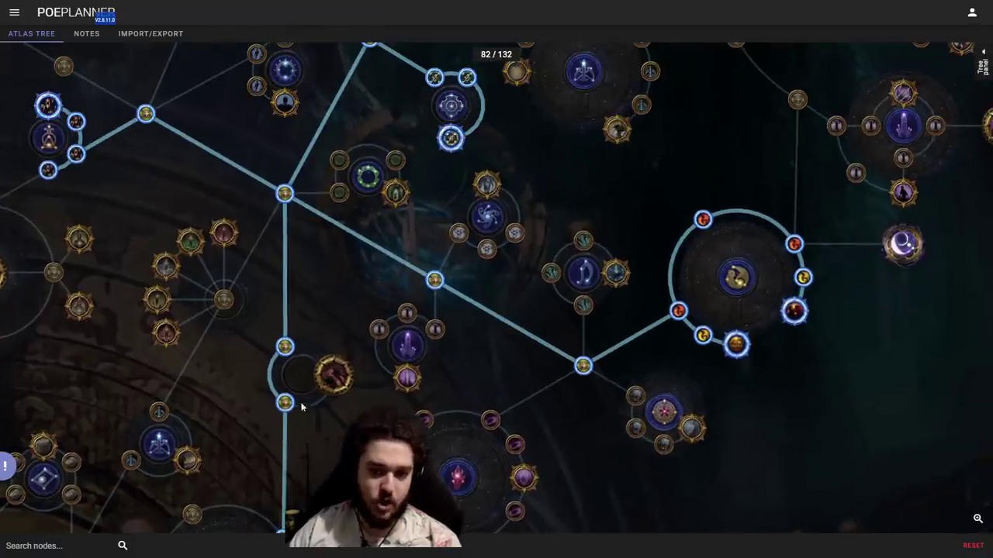
drag(263, 220, 182, 125)
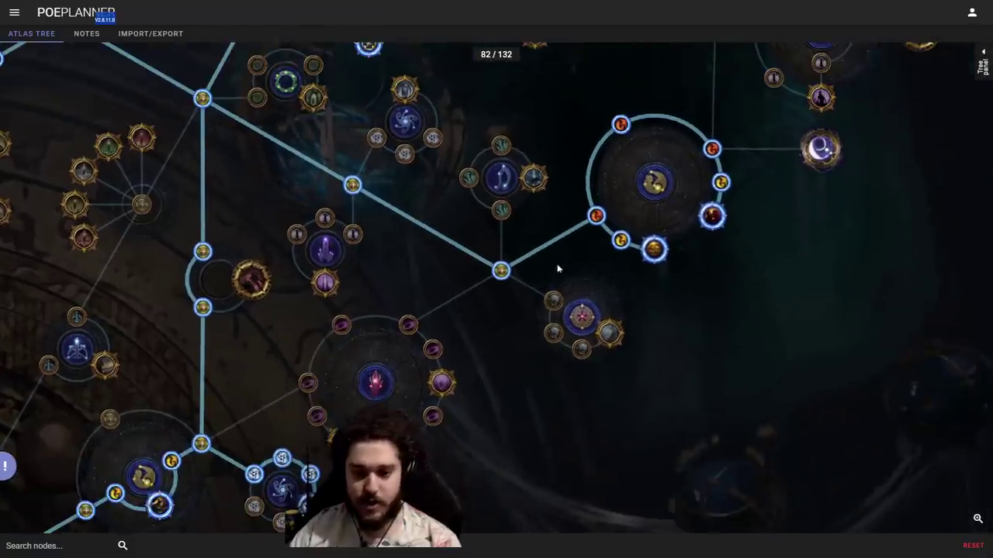
drag(627, 254, 339, 250)
scroll(366, 250, up, 1)
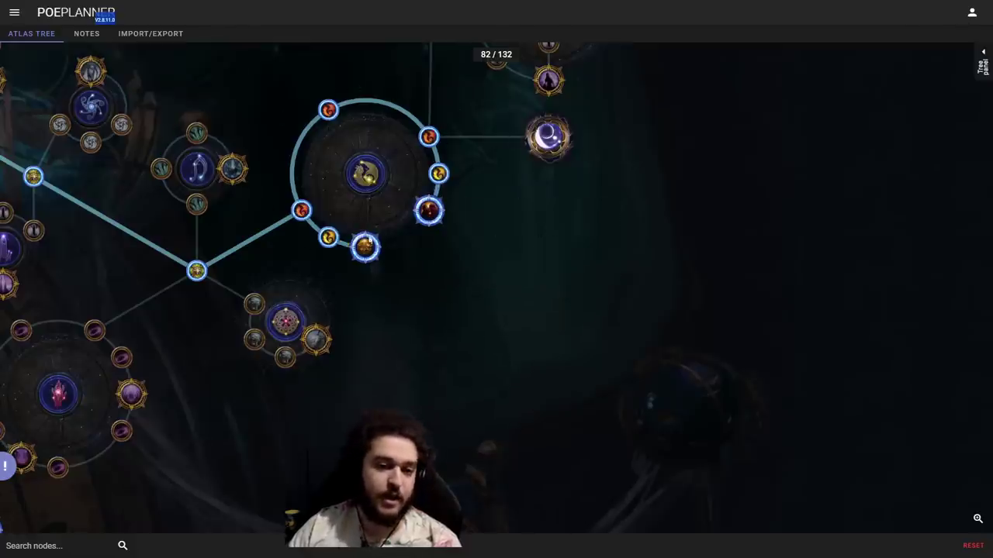
Examine the Bribery notable in the Betrayal ring cluster and the allocated path leading to it.
mouse_move(369, 245)
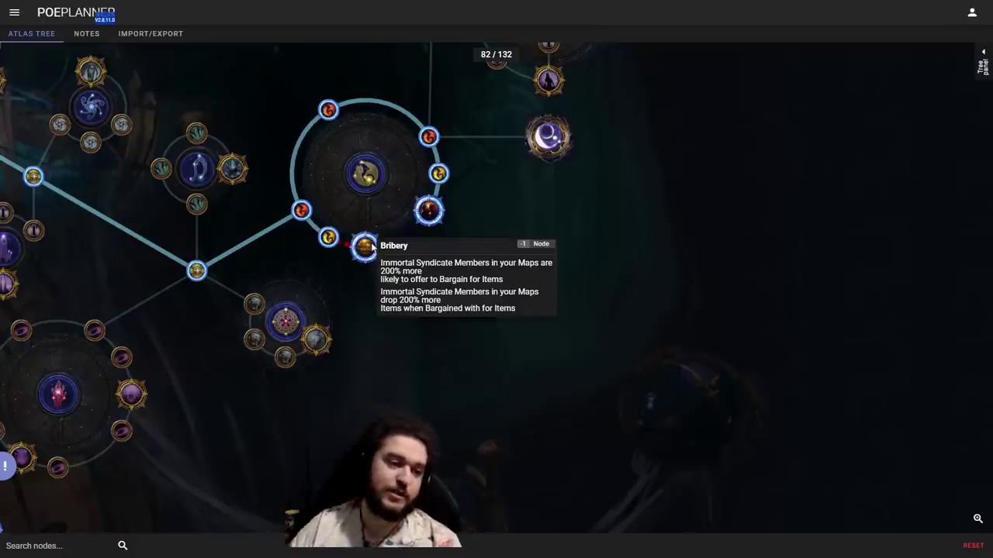
drag(600, 375, 698, 428)
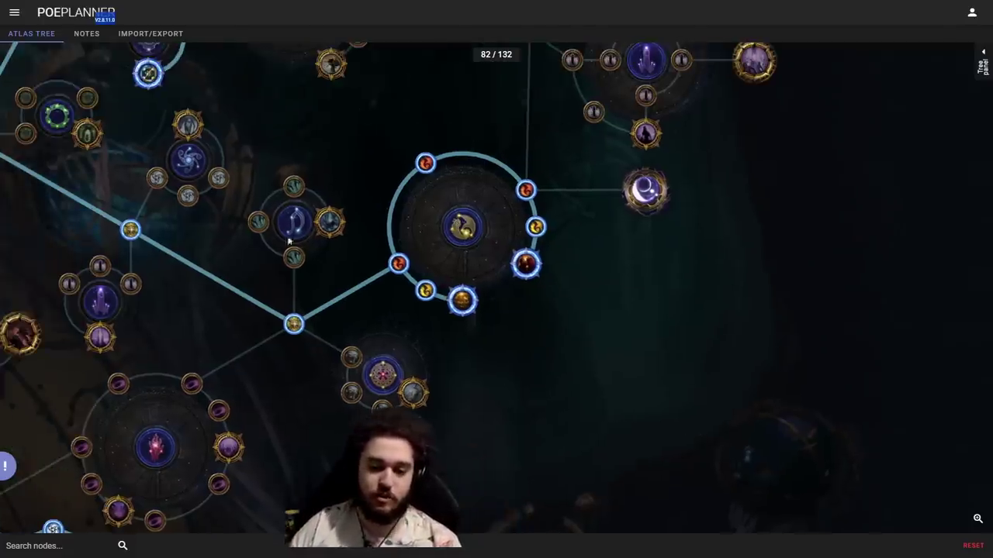
drag(628, 347, 667, 330)
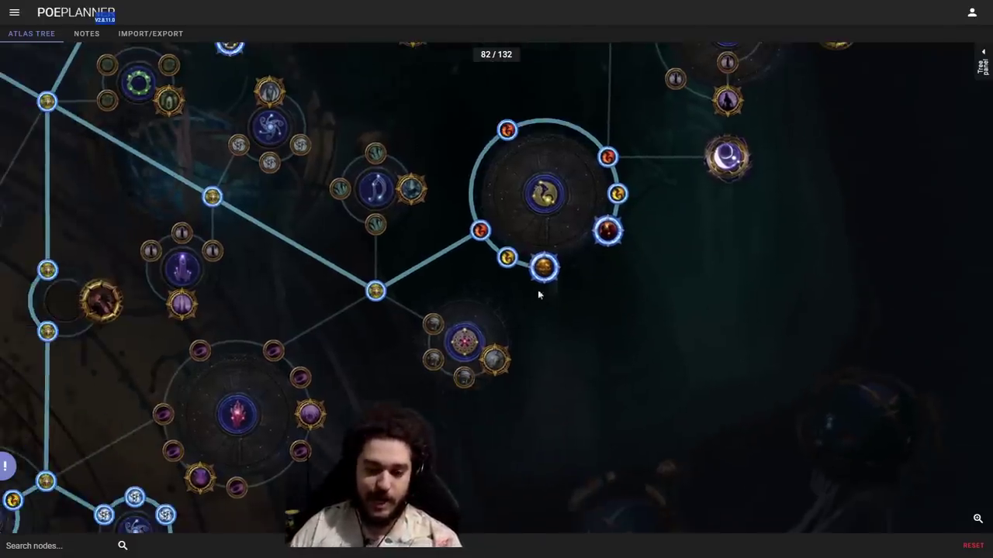
mouse_move(538, 272)
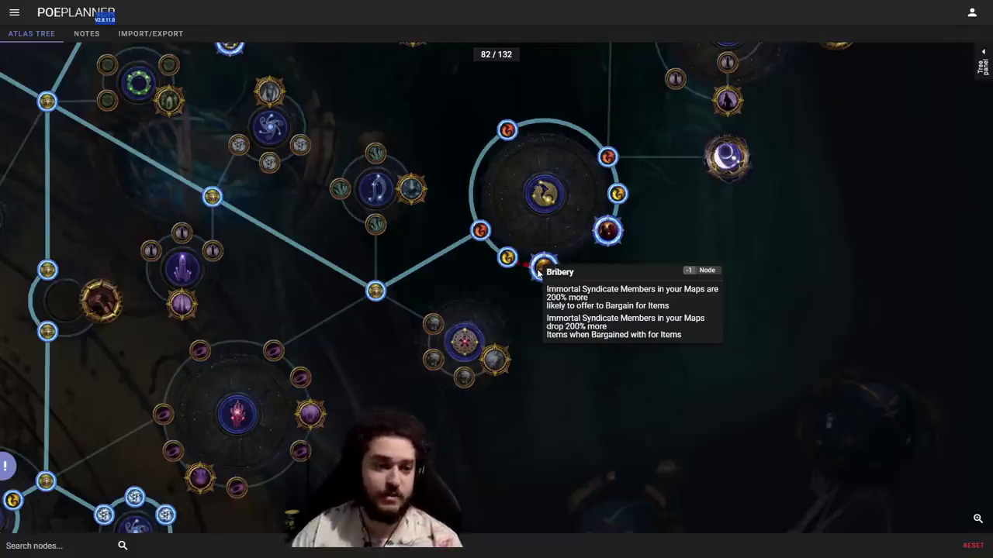
scroll(512, 248, up, 1)
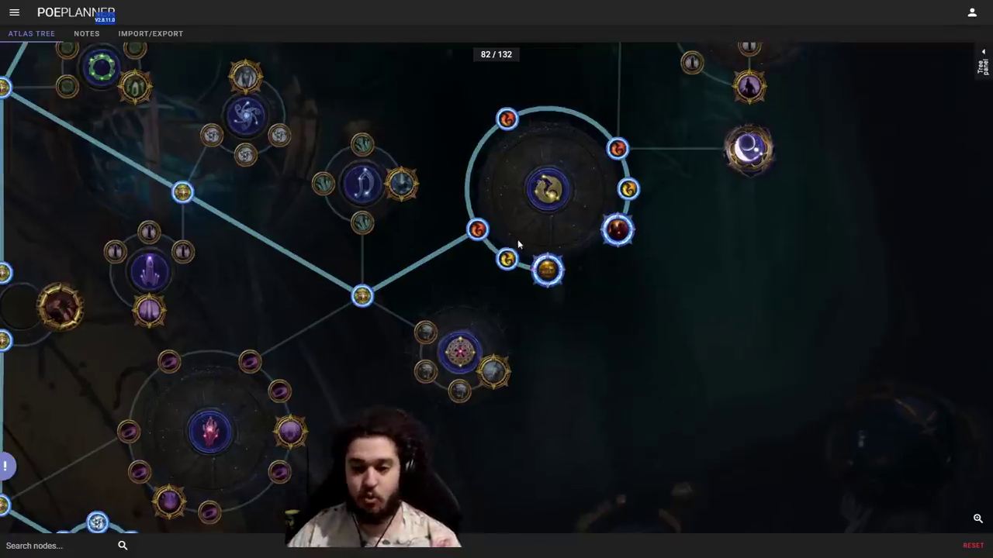
Deallocate the eastern branch from its first Adjacent Map Drop Chance node, and reallocate it through Bribery and the Betrayal ring's other notable.
drag(517, 240, 647, 303)
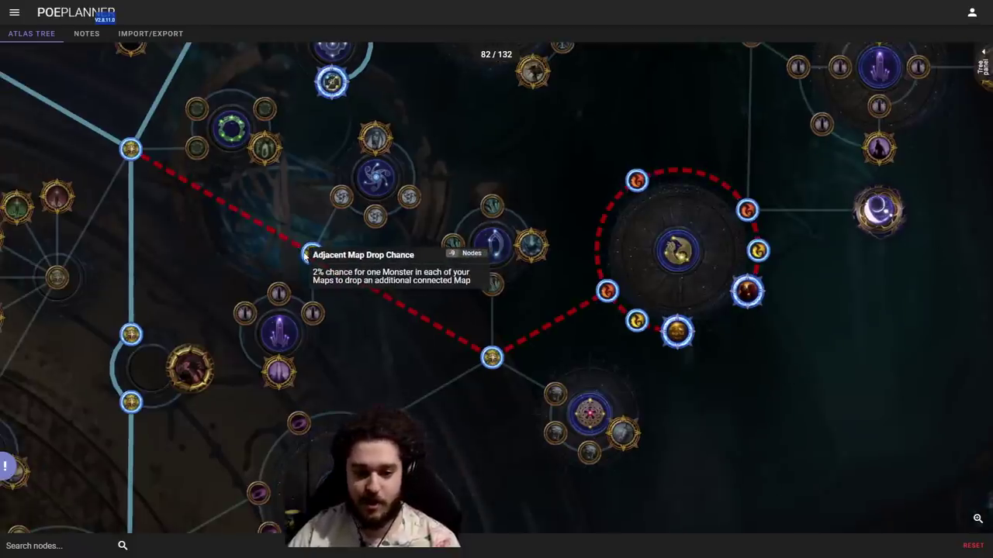
click(308, 255)
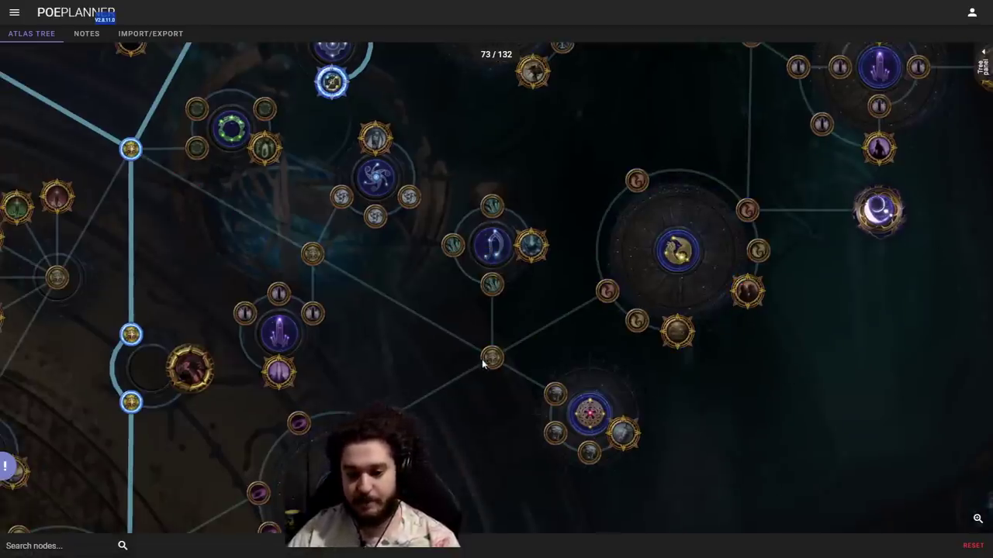
click(681, 335)
click(746, 296)
Review the Shaping the Mountains notable north of the Betrayal path and the Supplication notable in the shrine cluster to the west.
scroll(462, 252, down, 2)
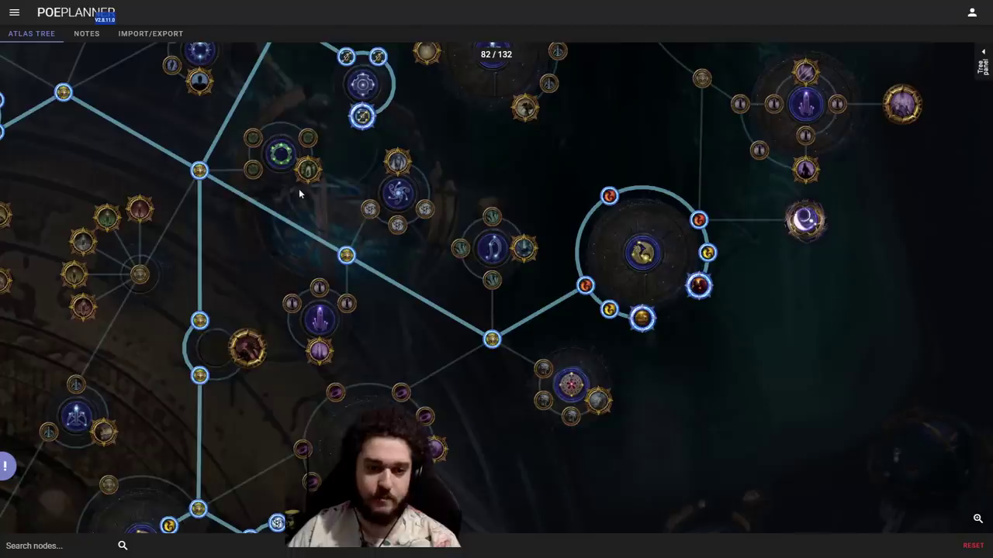
drag(300, 190, 317, 261)
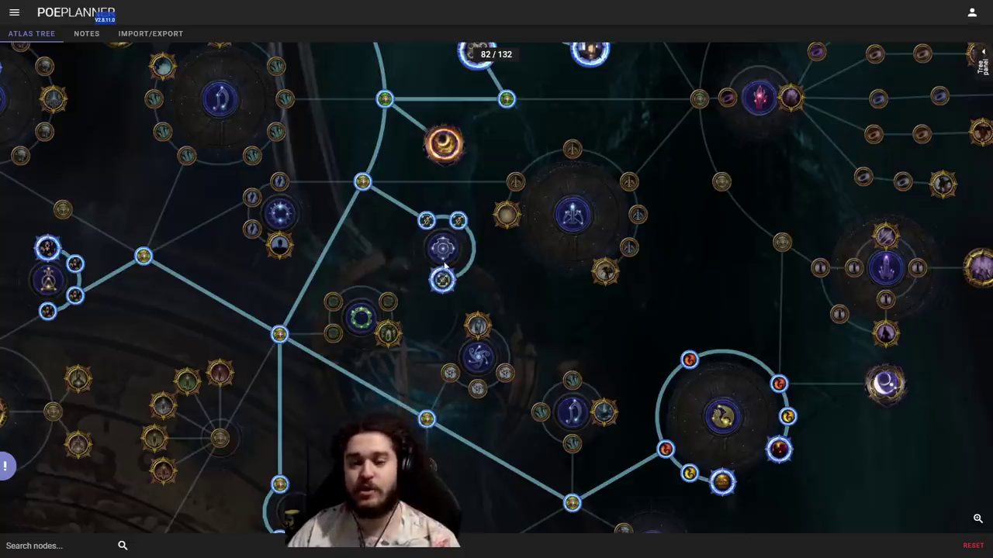
mouse_move(449, 281)
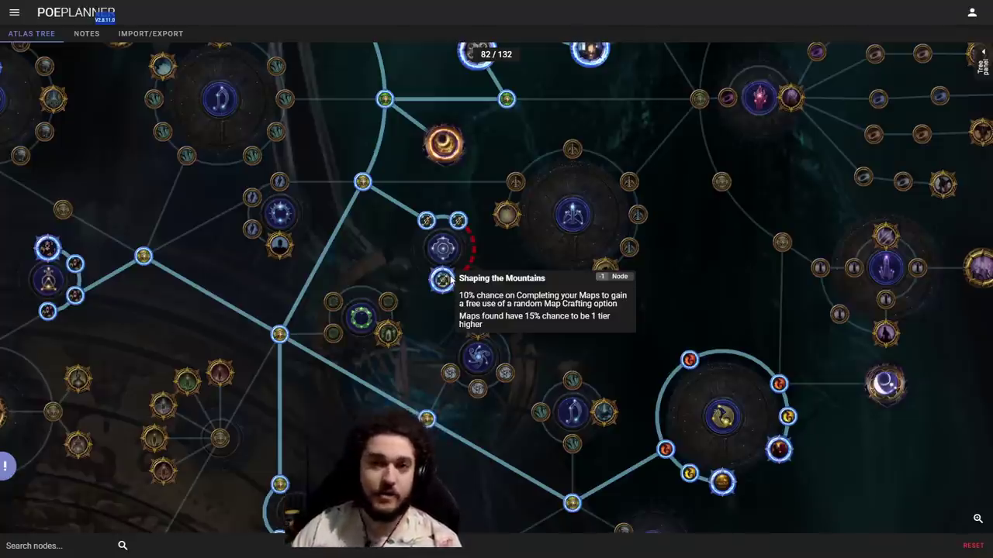
click(447, 280)
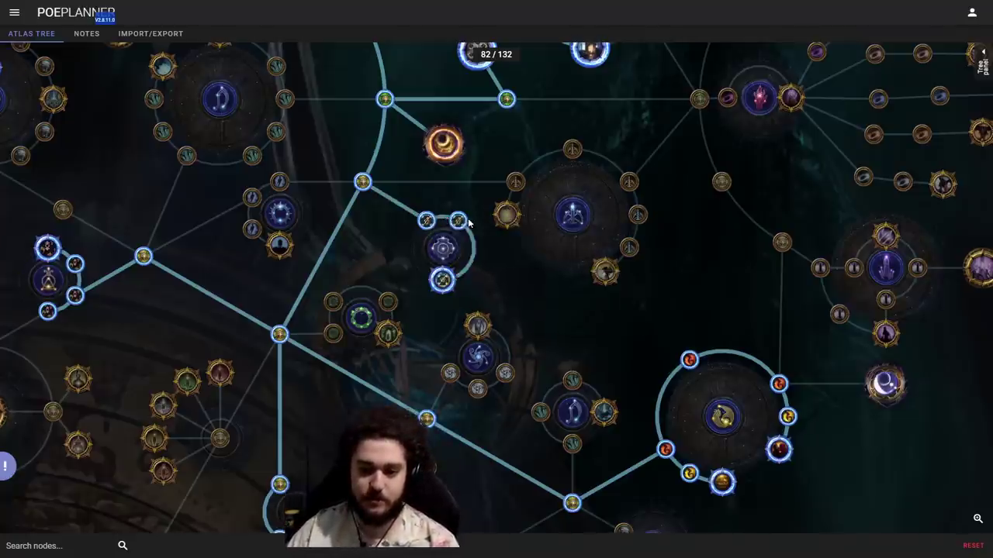
drag(381, 281, 681, 261)
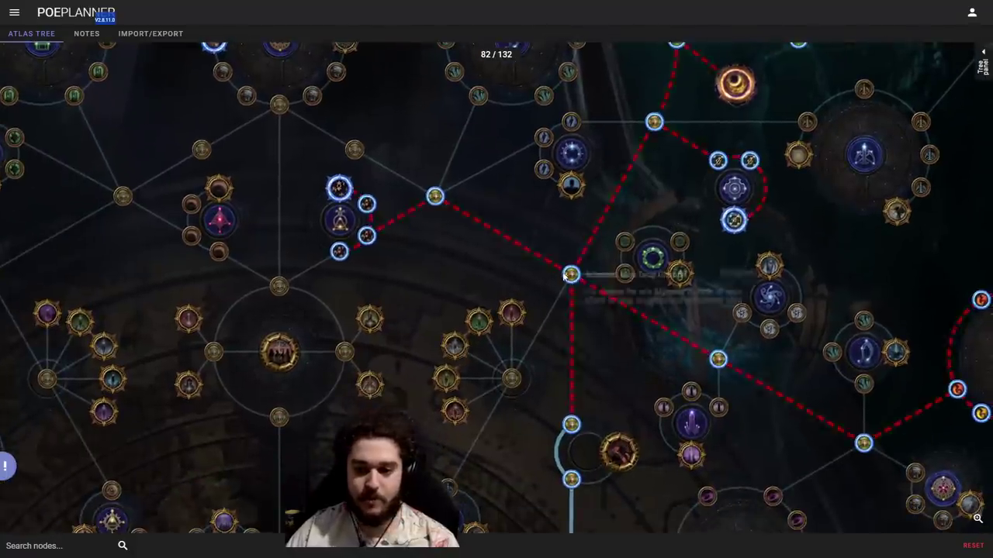
drag(589, 235, 517, 282)
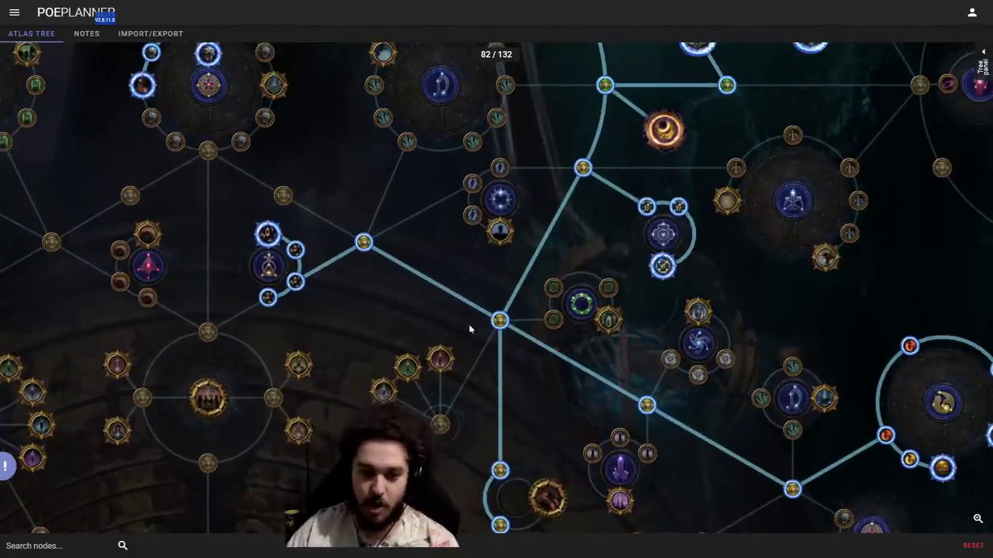
drag(355, 312, 385, 300)
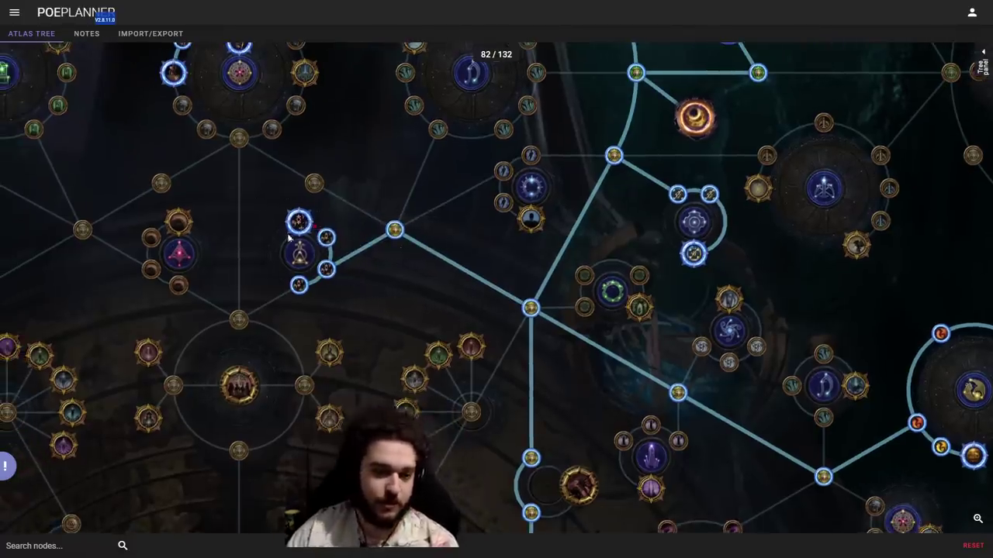
drag(321, 235, 417, 202)
mouse_move(401, 191)
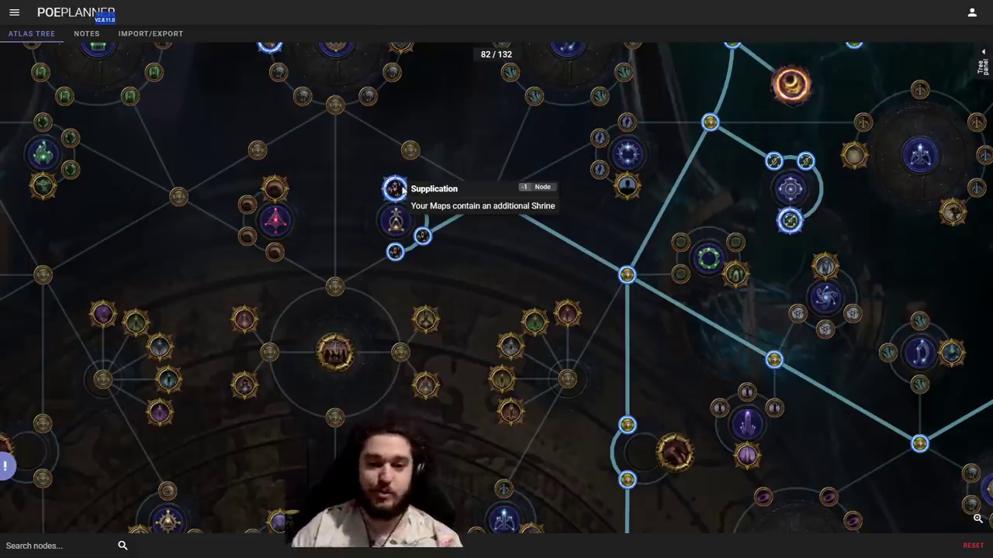
Follow the allocated path north and across to the western side, and read the Shaping the Skies notable.
drag(706, 159, 337, 275)
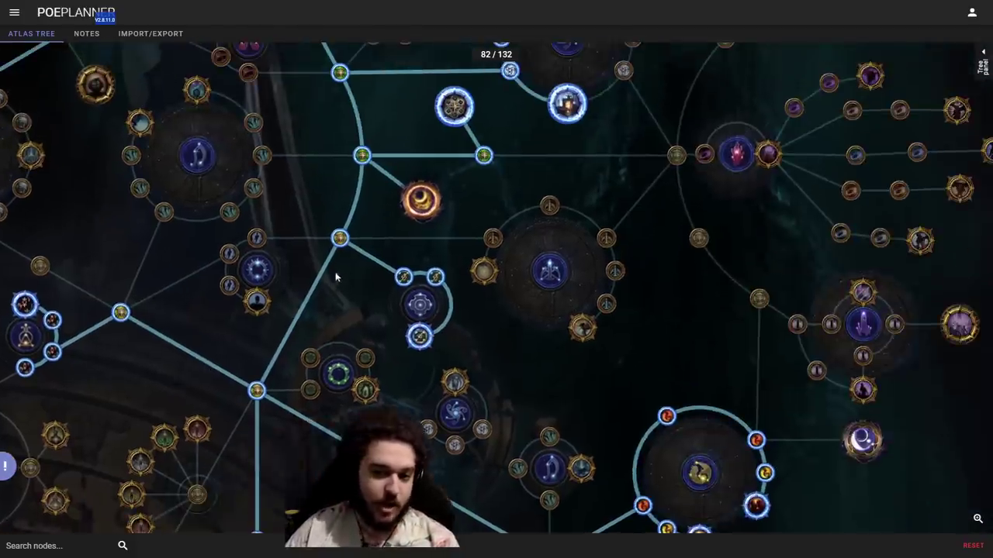
drag(354, 183, 341, 211)
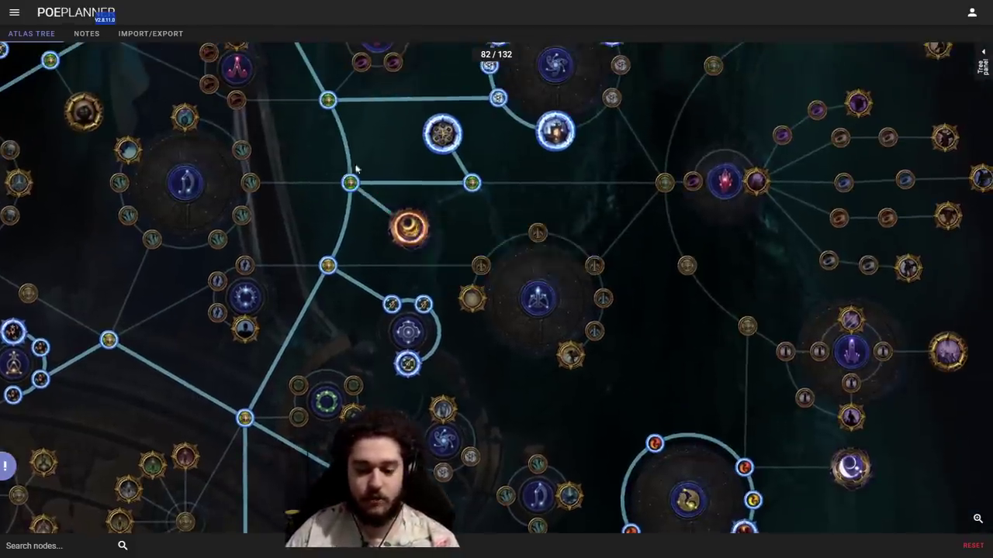
scroll(411, 232, down, 2)
drag(176, 238, 542, 233)
drag(316, 224, 589, 205)
scroll(433, 196, up, 1)
scroll(432, 198, up, 2)
scroll(472, 205, up, 2)
drag(508, 247, 476, 170)
mouse_move(431, 313)
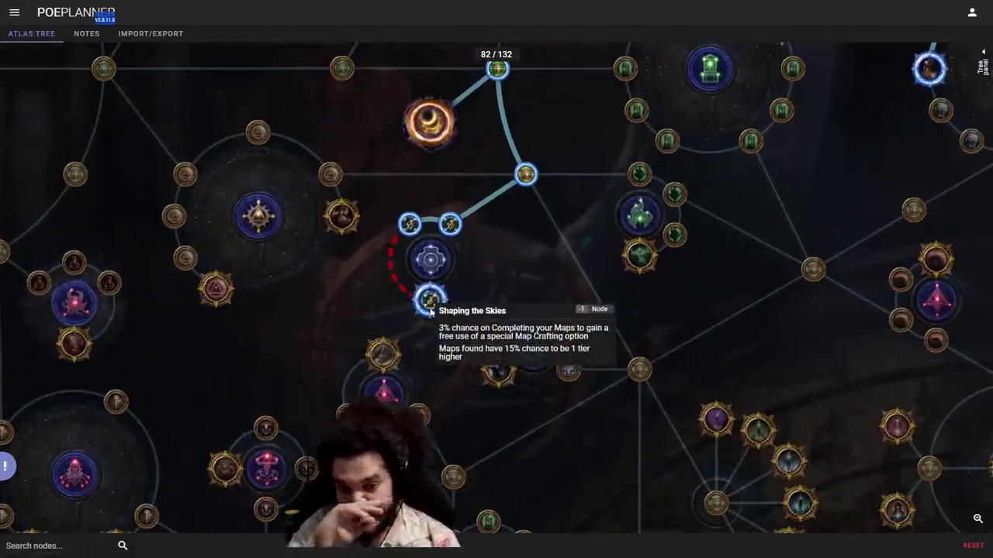
Return to the eastern side of the atlas tree and read the Stream of Consciousness keystone.
scroll(430, 312, down, 1)
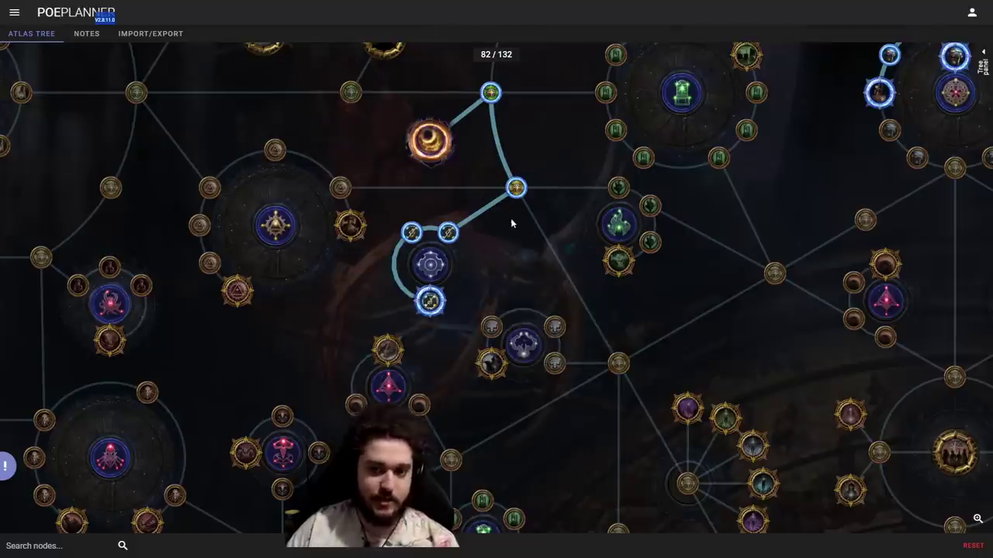
scroll(506, 214, down, 2)
drag(493, 199, 326, 178)
scroll(288, 179, down, 5)
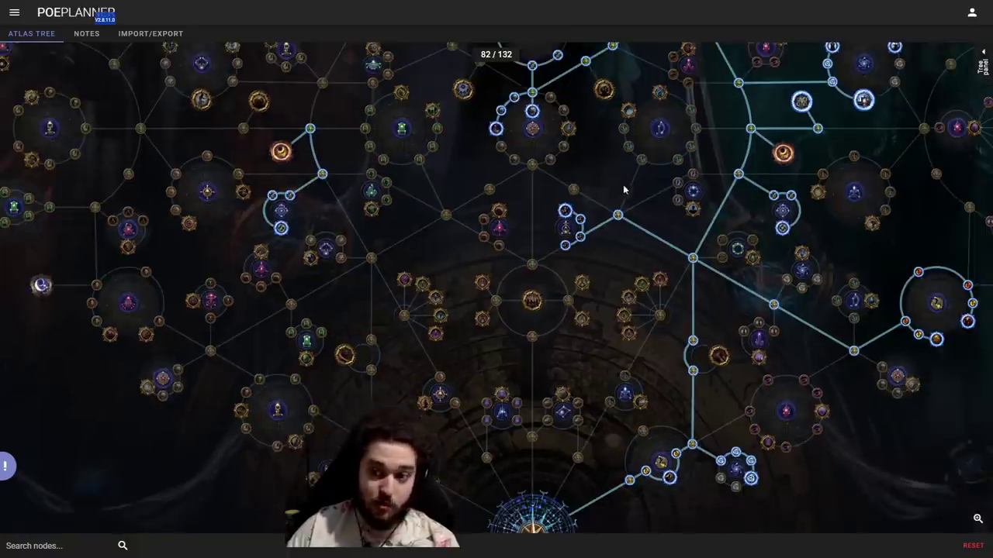
drag(622, 184, 410, 202)
scroll(437, 247, up, 5)
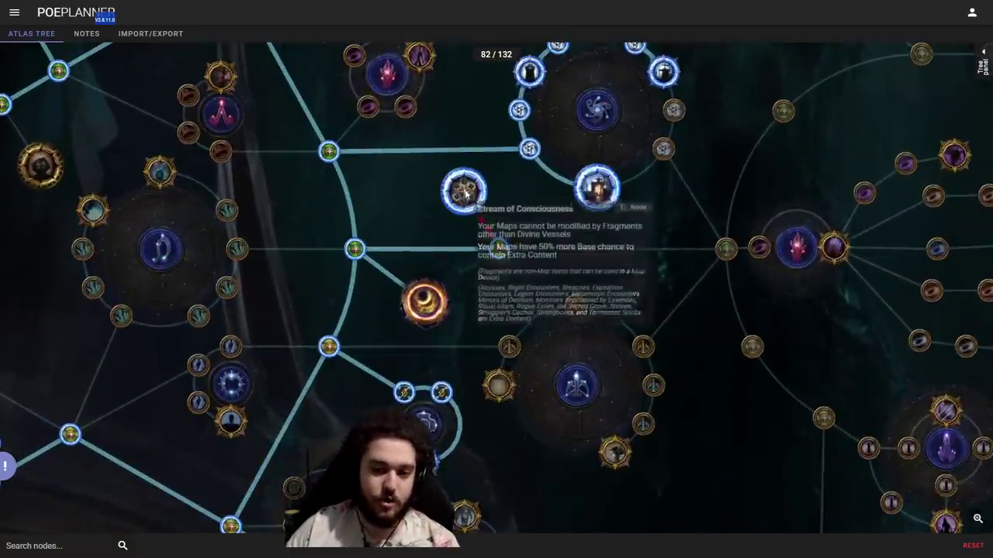
scroll(414, 264, up, 1)
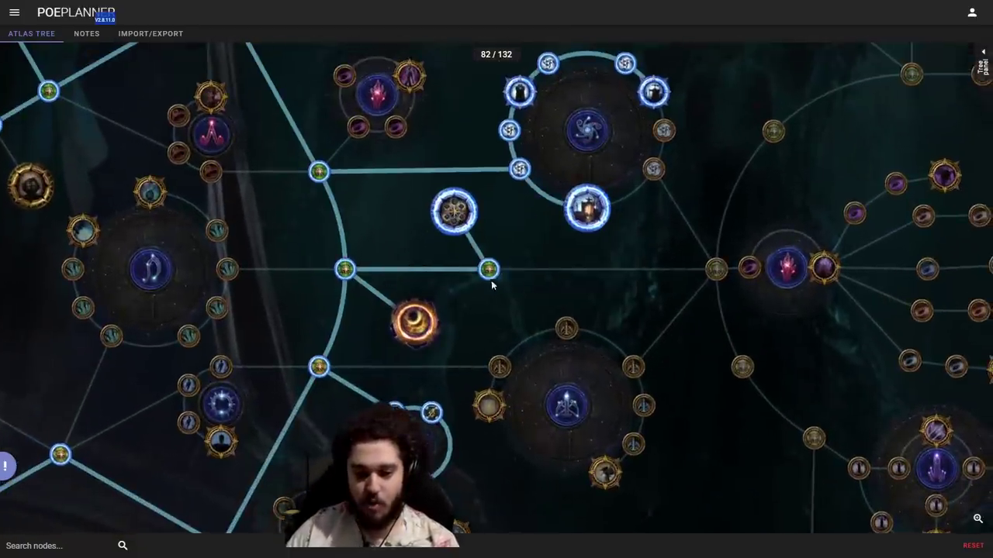
mouse_move(454, 221)
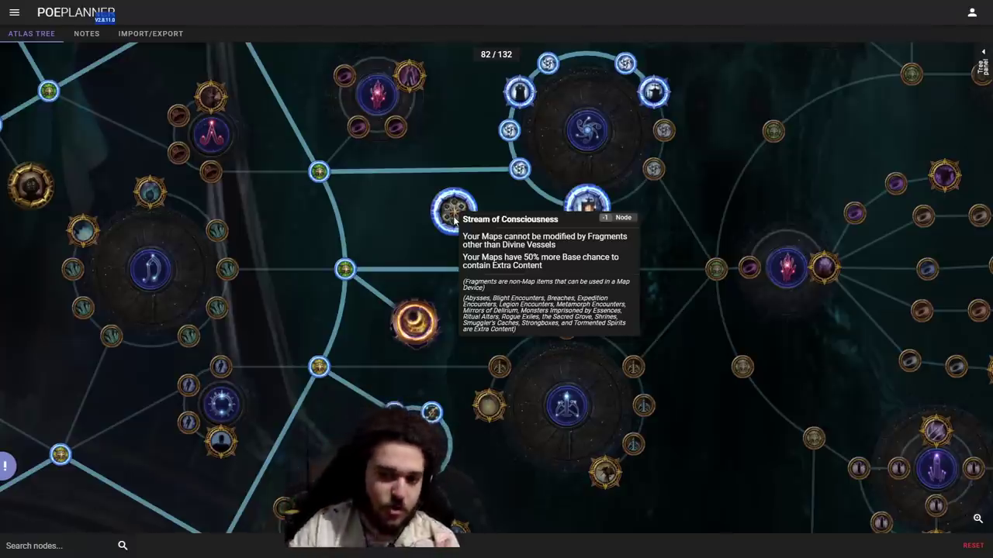
Examine the allocated Expedition ring cluster, including the vendor reroll currency node and the Extreme Archaeology keystone.
scroll(454, 221, down, 5)
scroll(598, 189, up, 4)
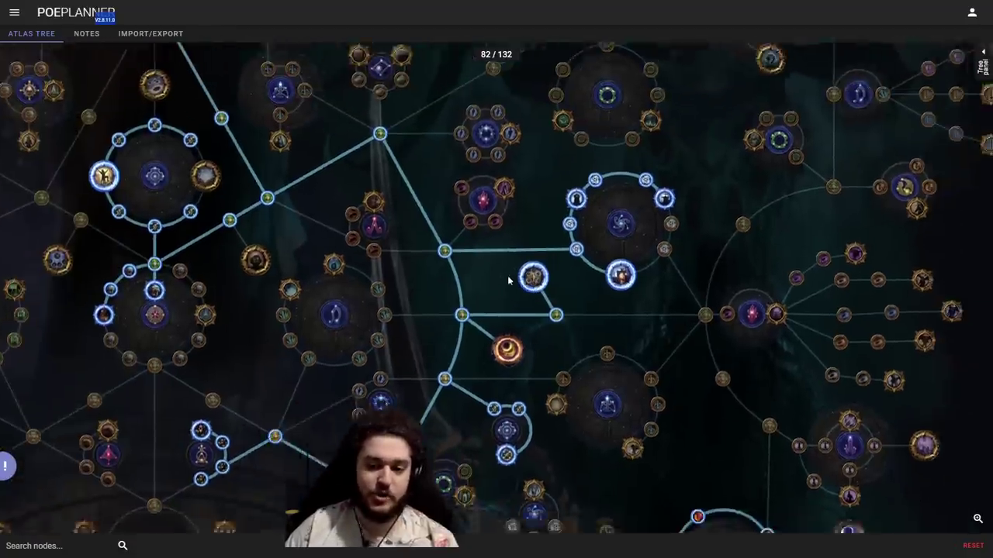
scroll(599, 188, down, 2)
scroll(601, 187, up, 3)
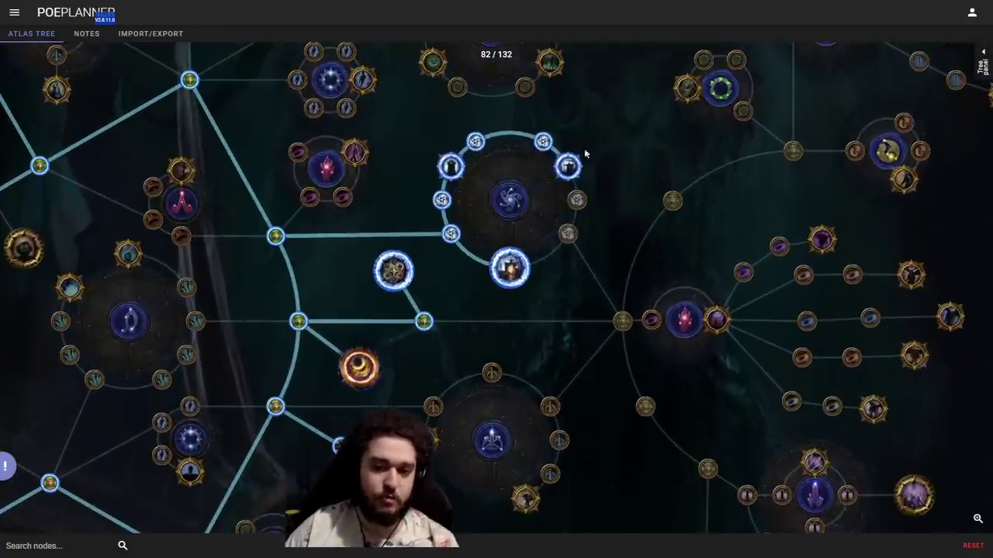
scroll(509, 283, up, 2)
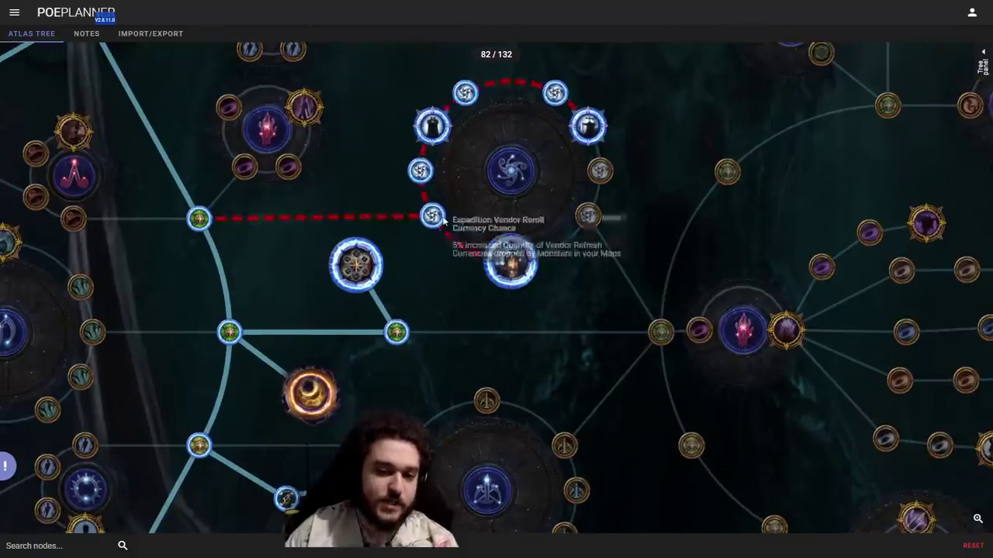
click(442, 220)
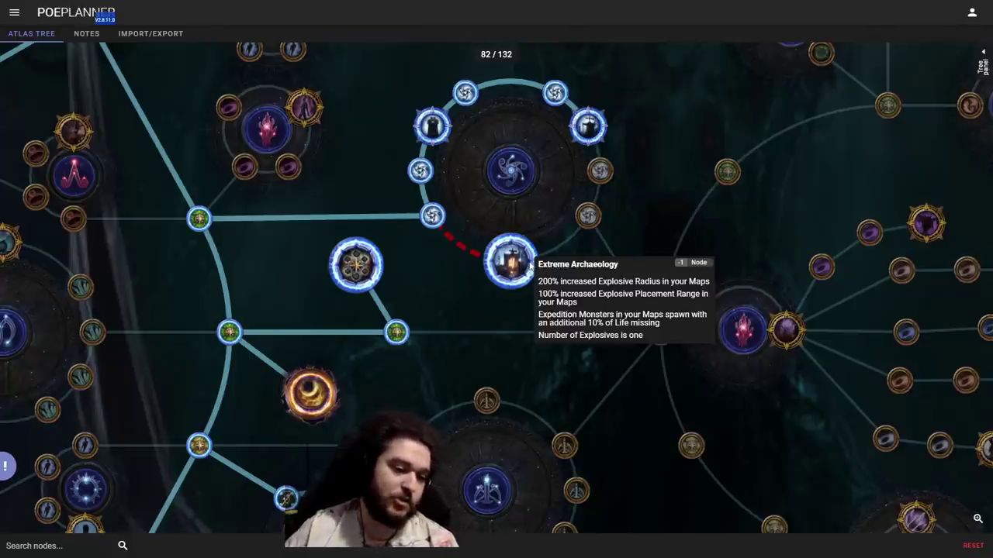
scroll(380, 245, down, 1)
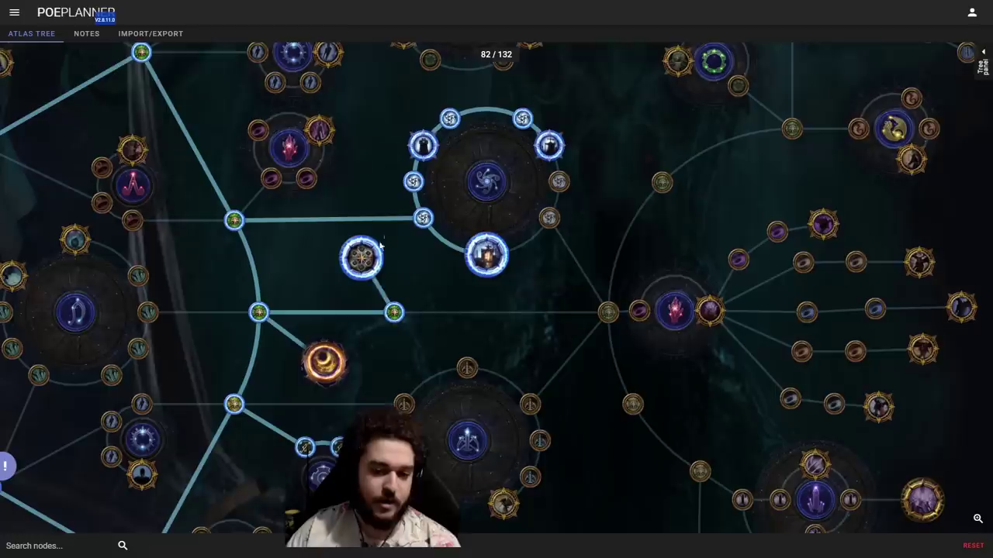
Compare the Supplication shrine notable with the Extreme Archaeology keystone, going back and forth between the two clusters.
drag(499, 320, 727, 155)
drag(284, 296, 345, 268)
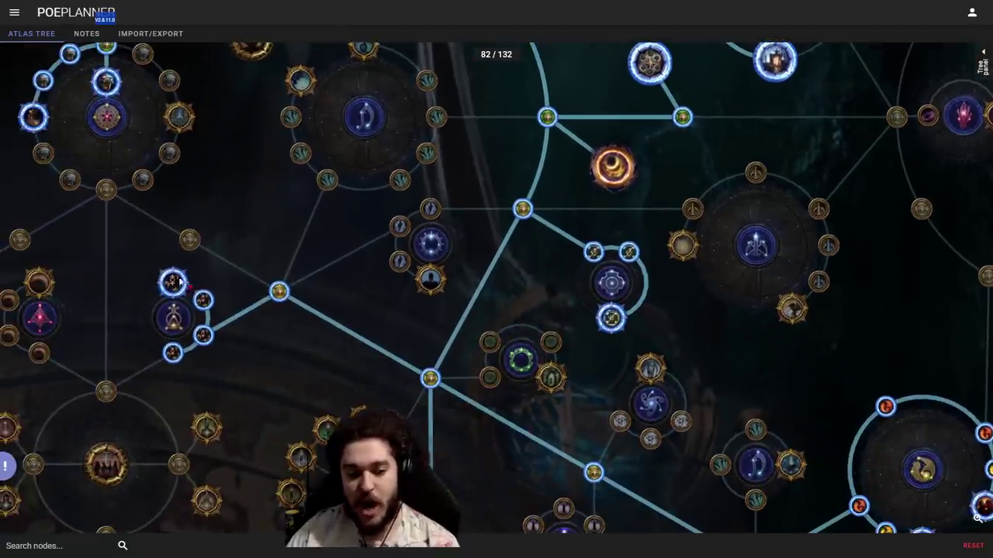
drag(543, 163, 360, 248)
mouse_move(595, 147)
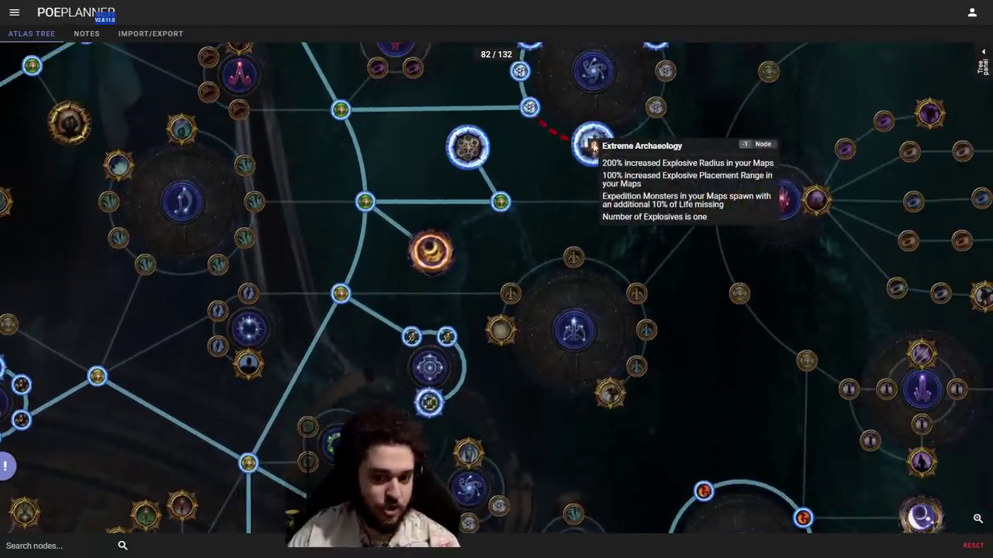
drag(170, 418, 493, 288)
mouse_move(315, 245)
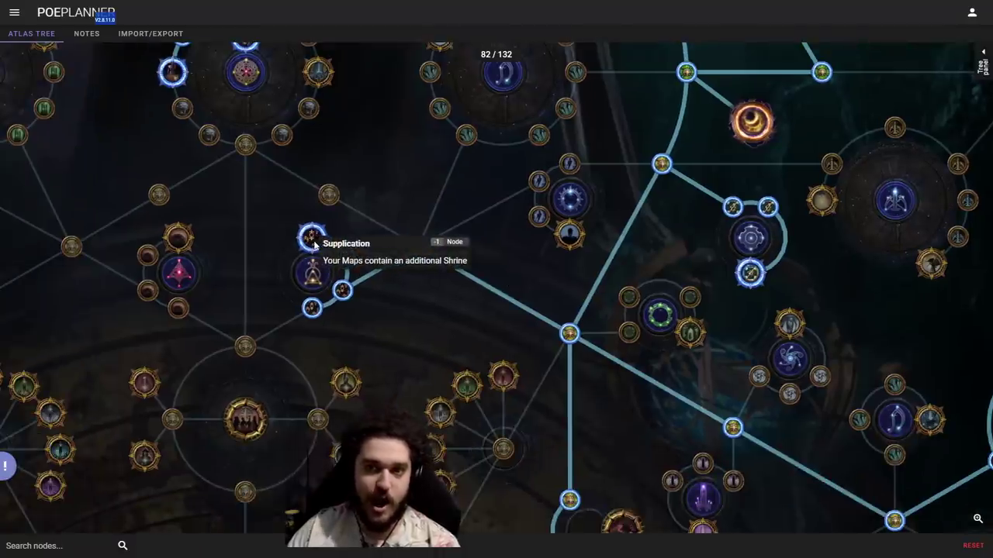
drag(470, 214, 397, 223)
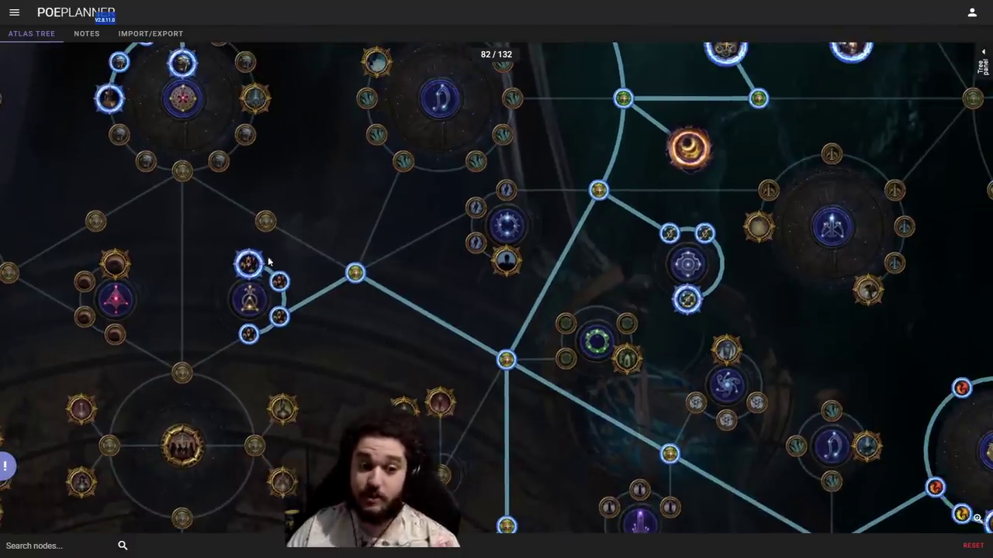
drag(268, 262, 219, 362)
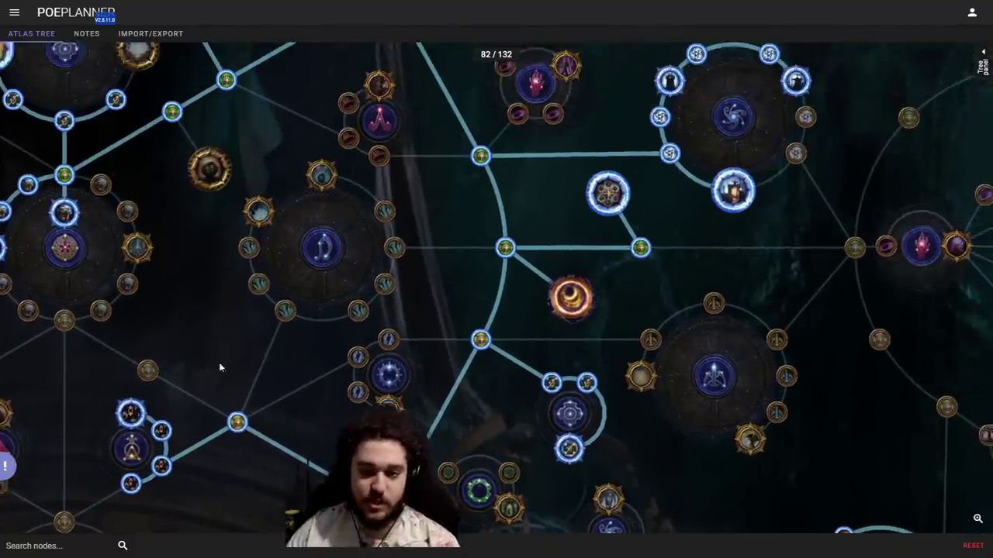
drag(548, 311, 426, 319)
drag(281, 371, 563, 251)
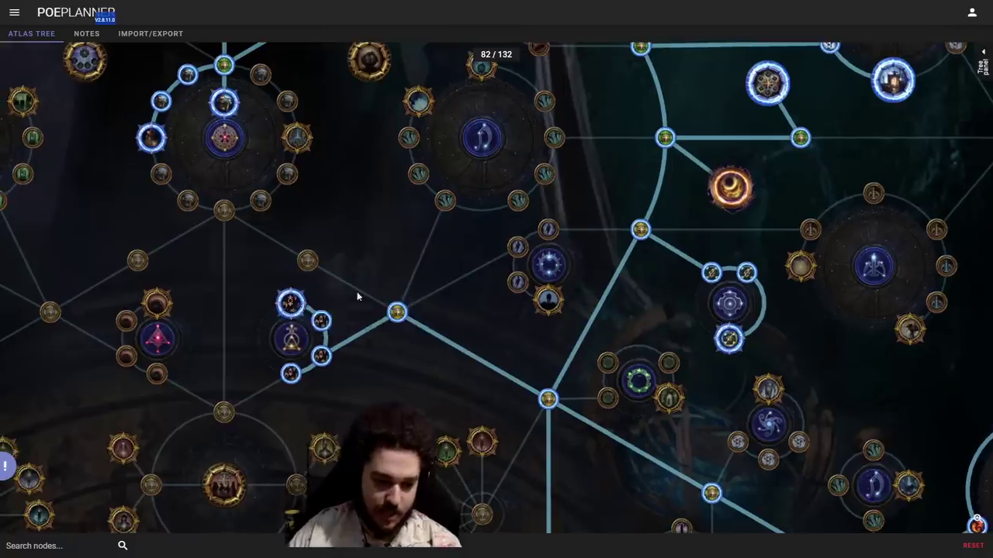
drag(878, 92, 554, 211)
mouse_move(554, 209)
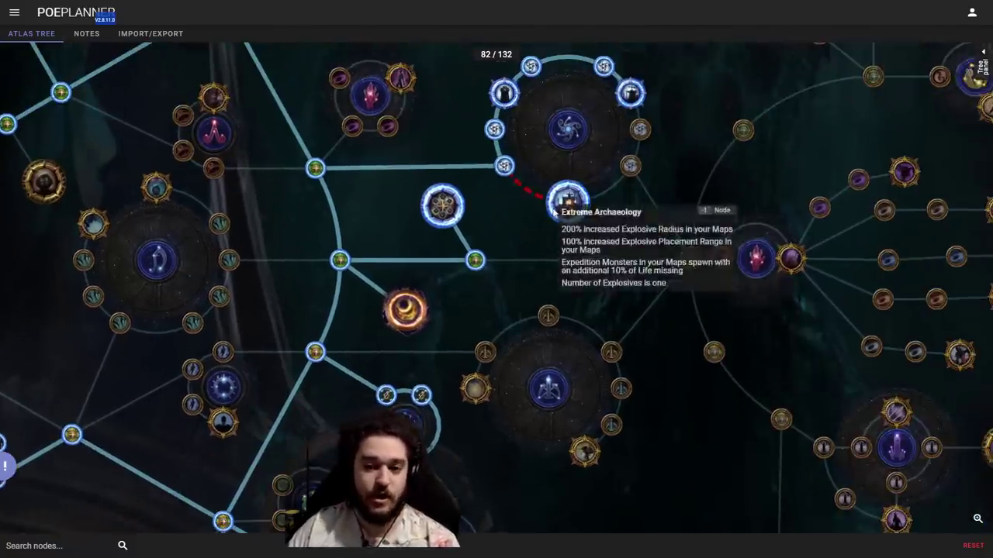
Recheck the Extreme Archaeology keystone against the additional-shrine notable Supplication, then return to the Expedition ring.
drag(656, 243, 654, 282)
drag(580, 273, 651, 176)
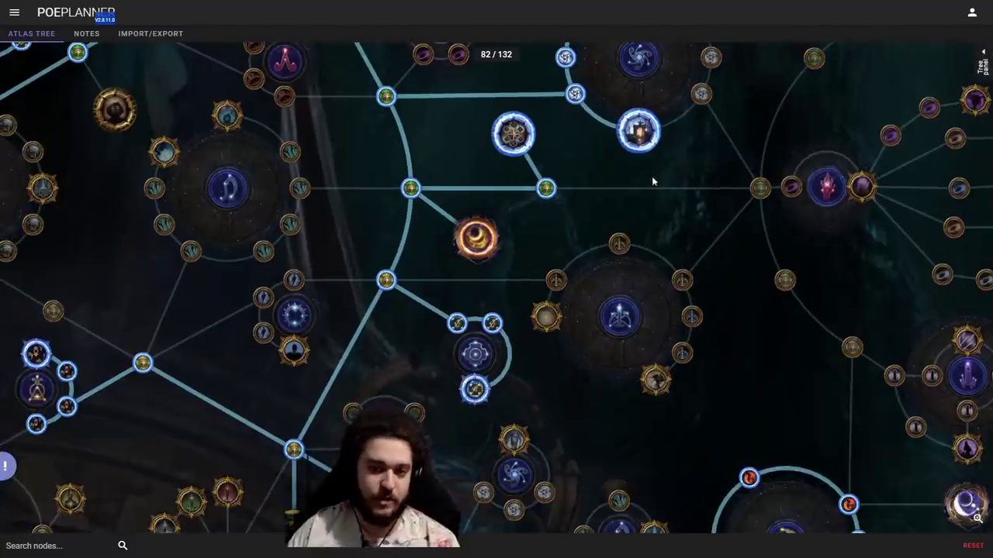
mouse_move(642, 146)
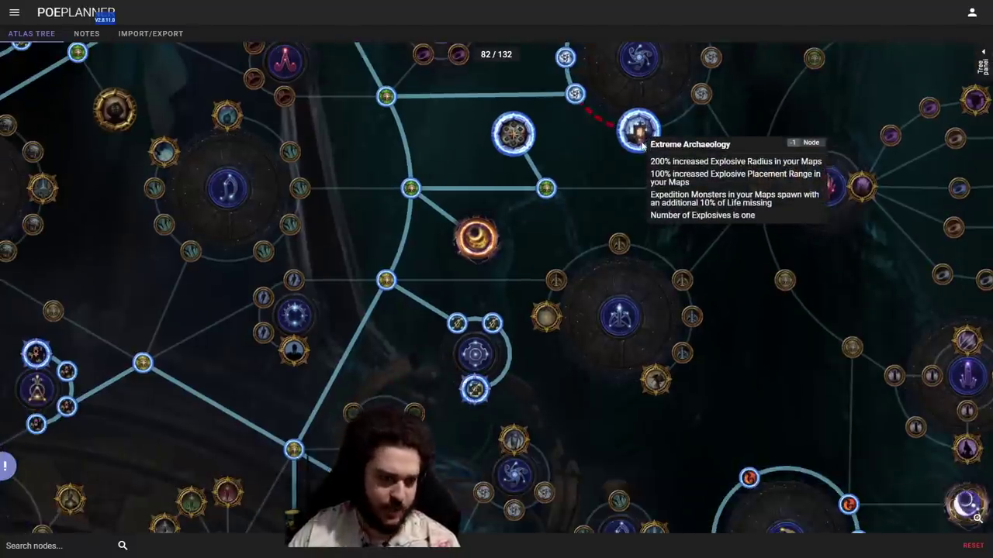
drag(239, 354, 494, 247)
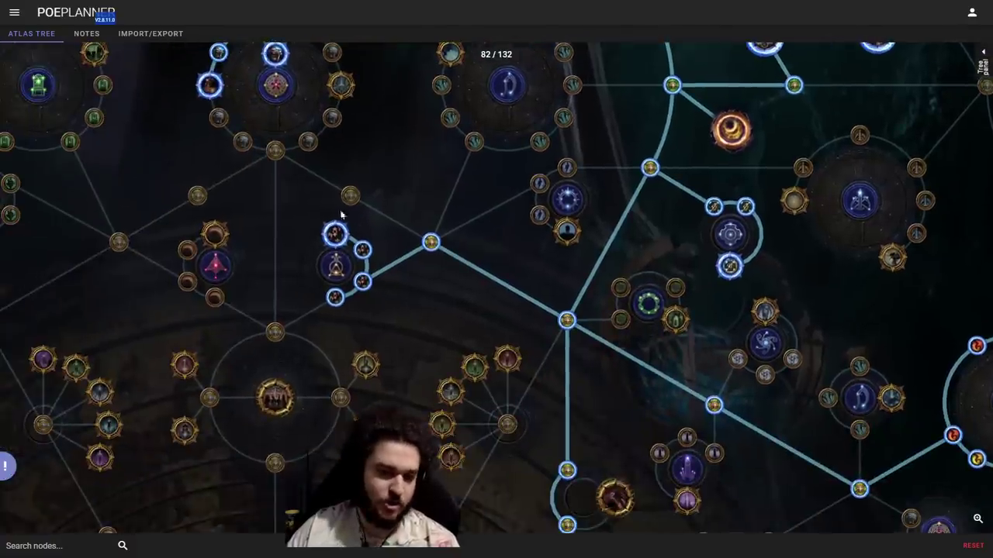
mouse_move(341, 241)
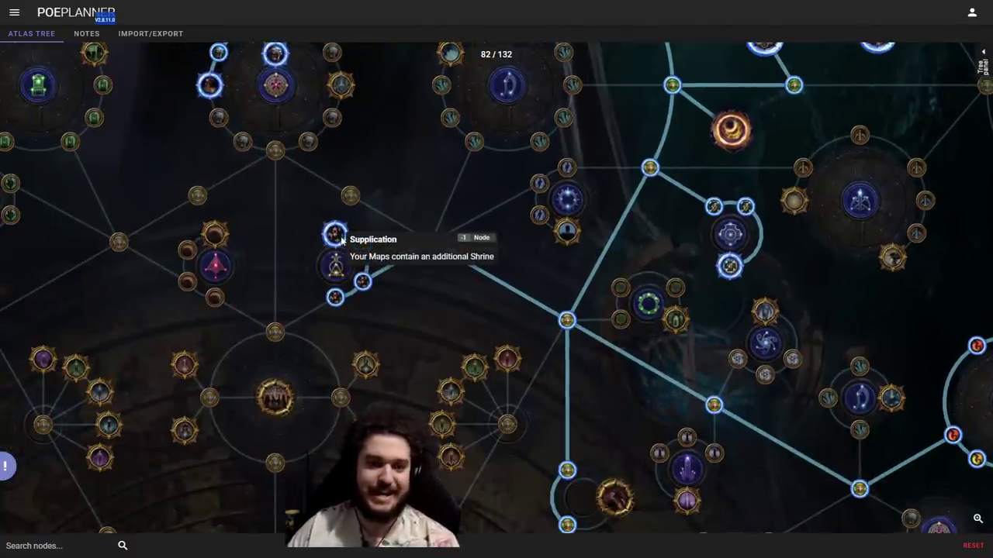
drag(762, 69, 548, 221)
drag(602, 205, 543, 231)
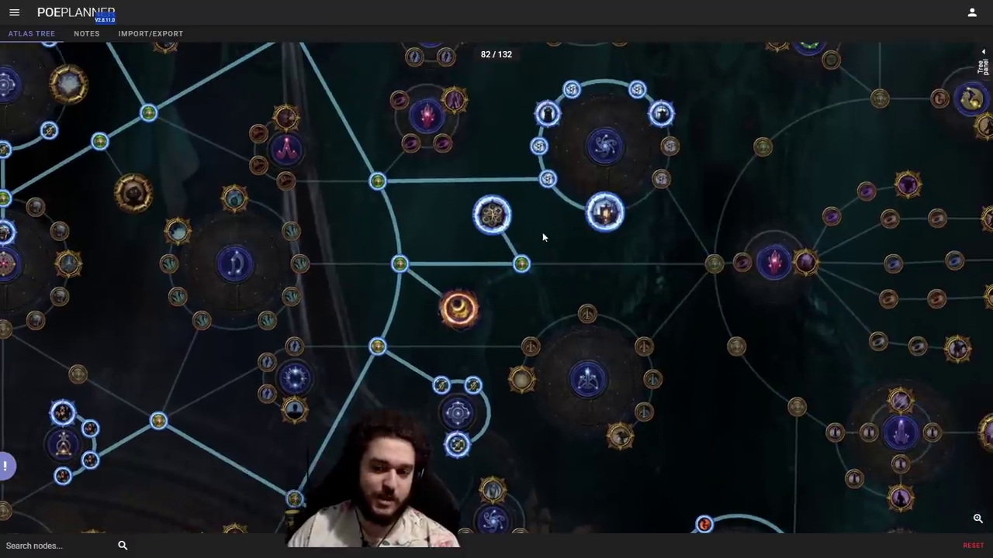
mouse_move(596, 219)
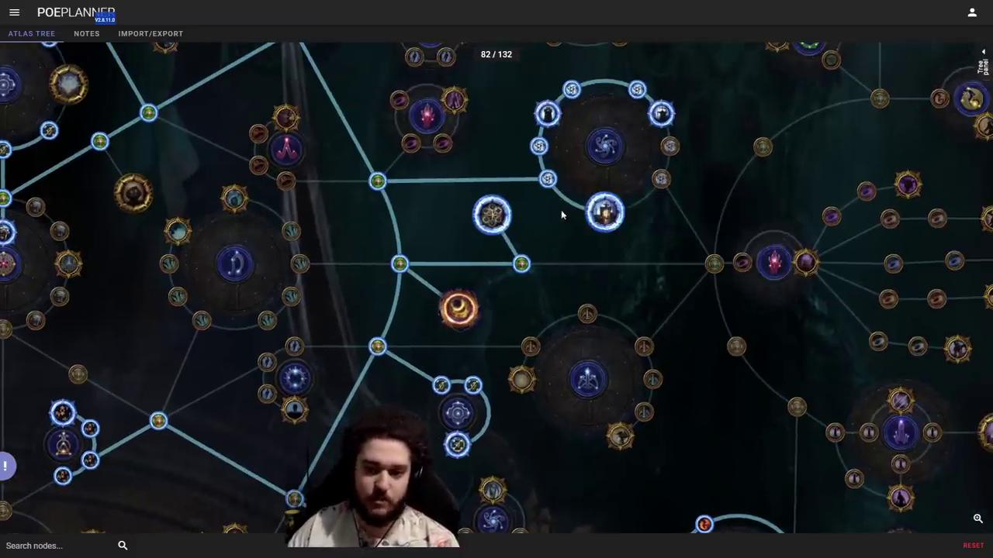
Examine the partly allocated ring cluster directly south of the central map-crafting ring, including its notables.
drag(562, 216, 600, 244)
drag(516, 162, 659, 302)
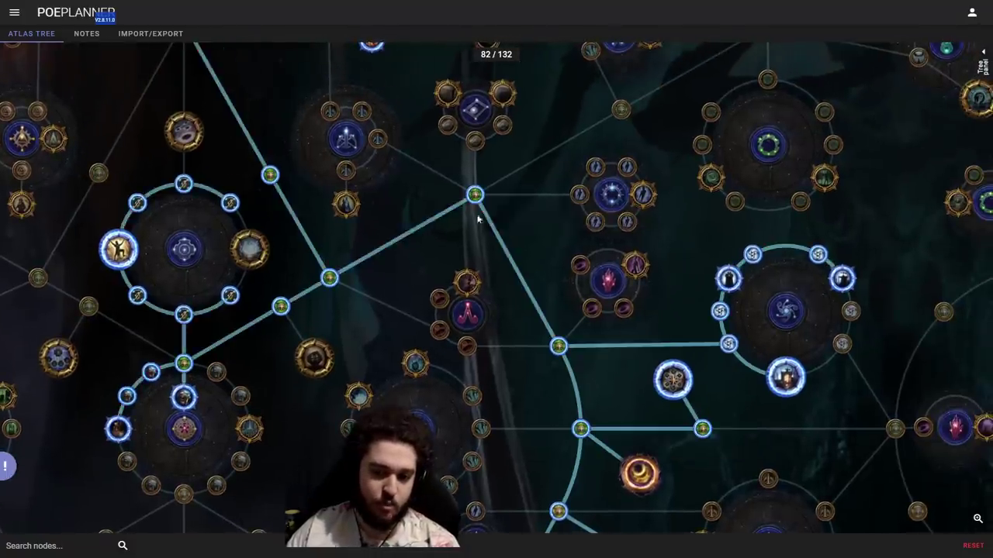
drag(476, 215, 677, 144)
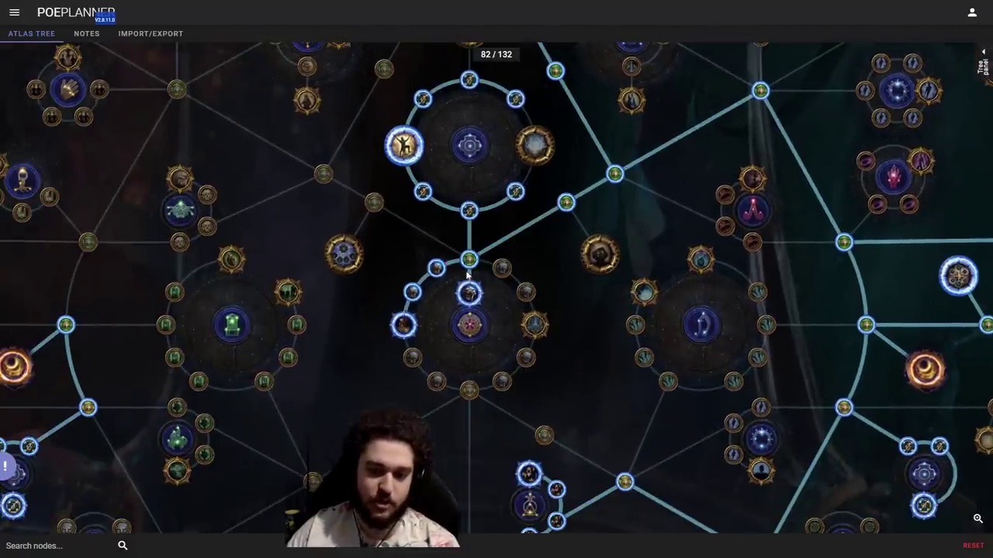
drag(462, 238, 495, 203)
scroll(495, 203, up, 2)
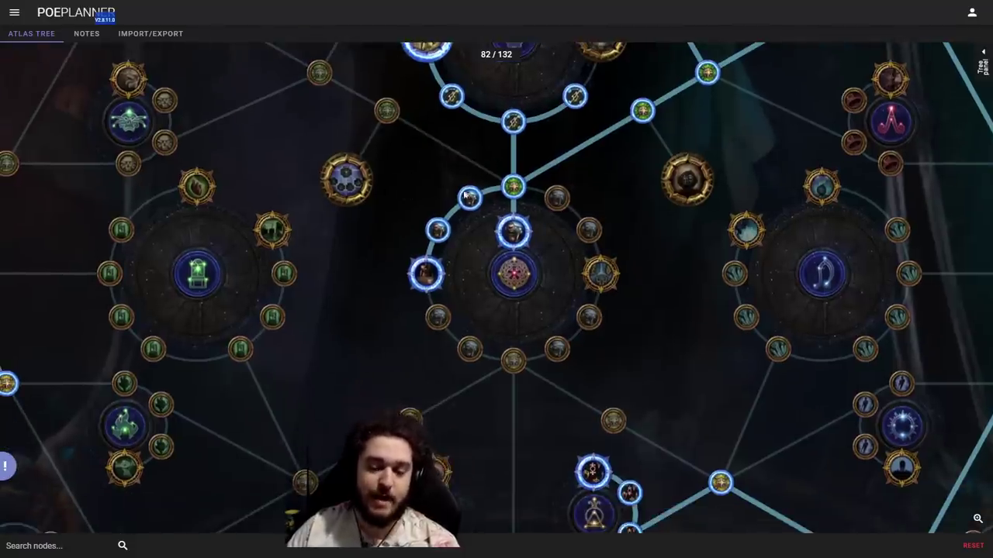
drag(495, 142, 454, 161)
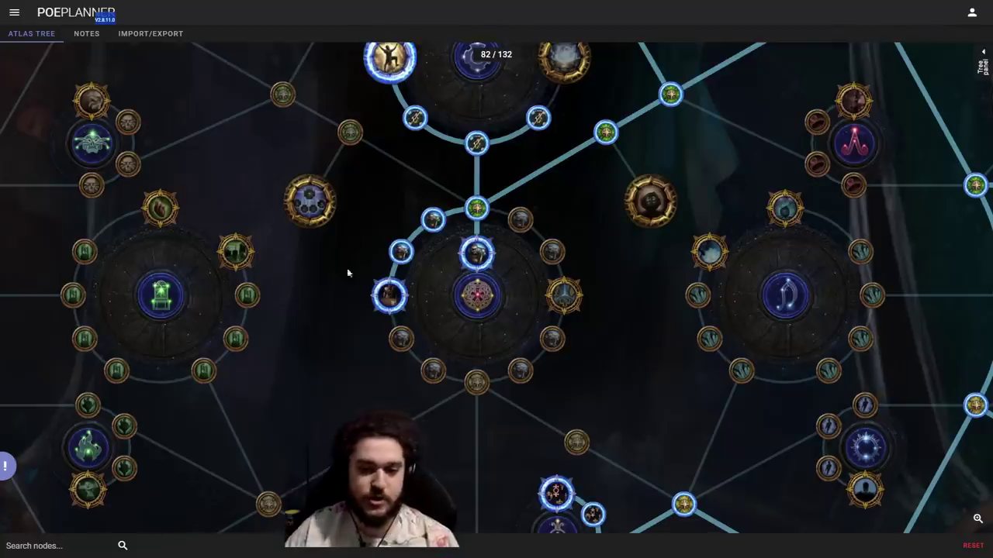
mouse_move(476, 254)
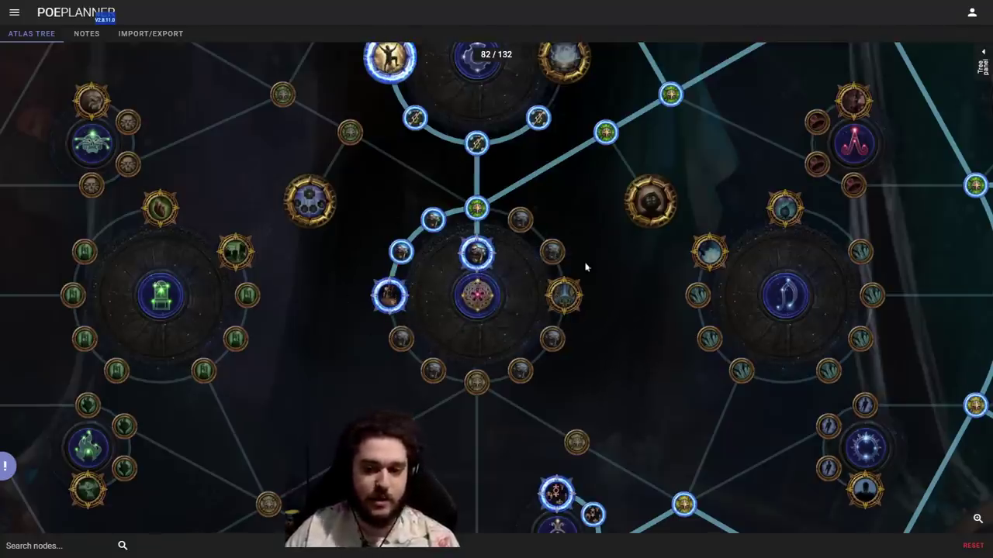
Read the Bold Undertakings keystone on the western side of the central map-crafting ring.
drag(630, 222, 608, 387)
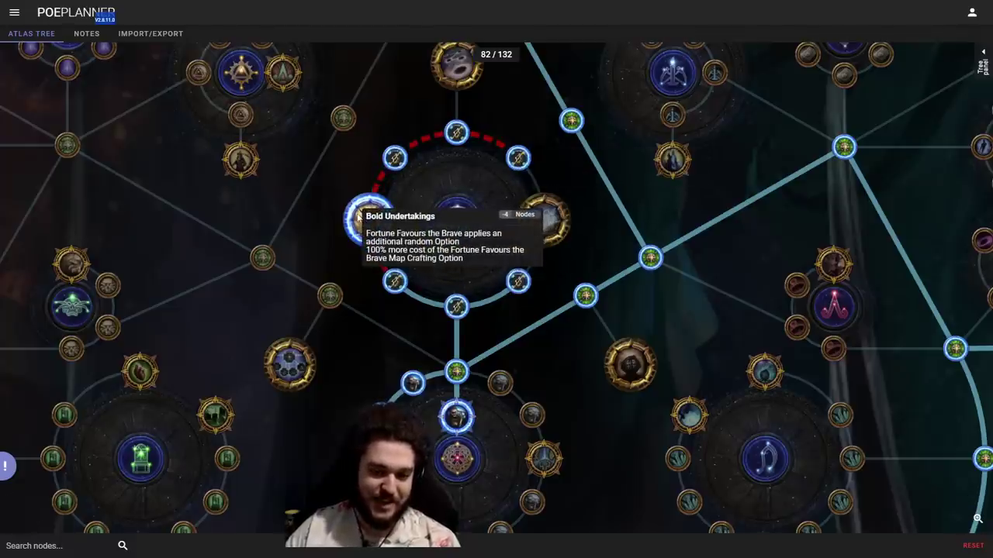
scroll(776, 224, down, 3)
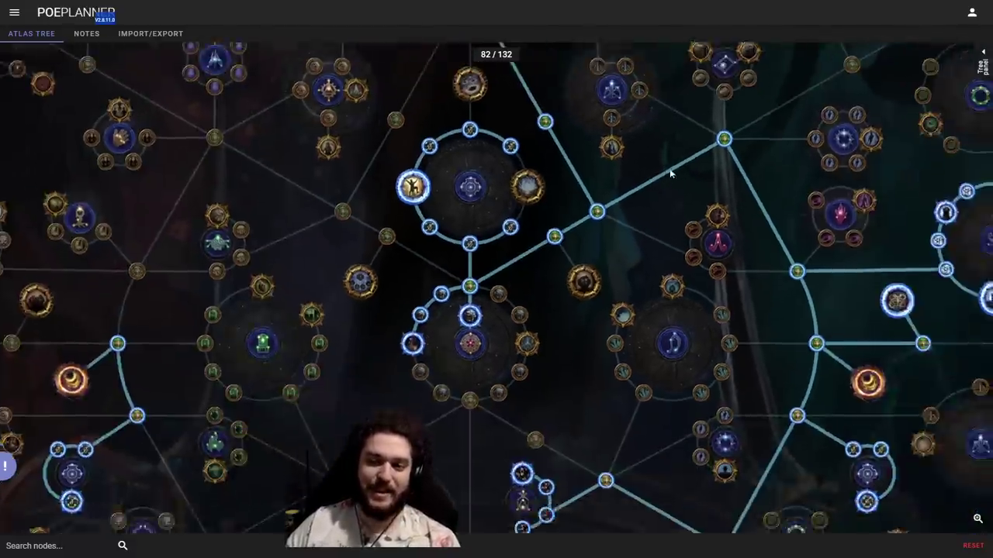
scroll(669, 170, up, 3)
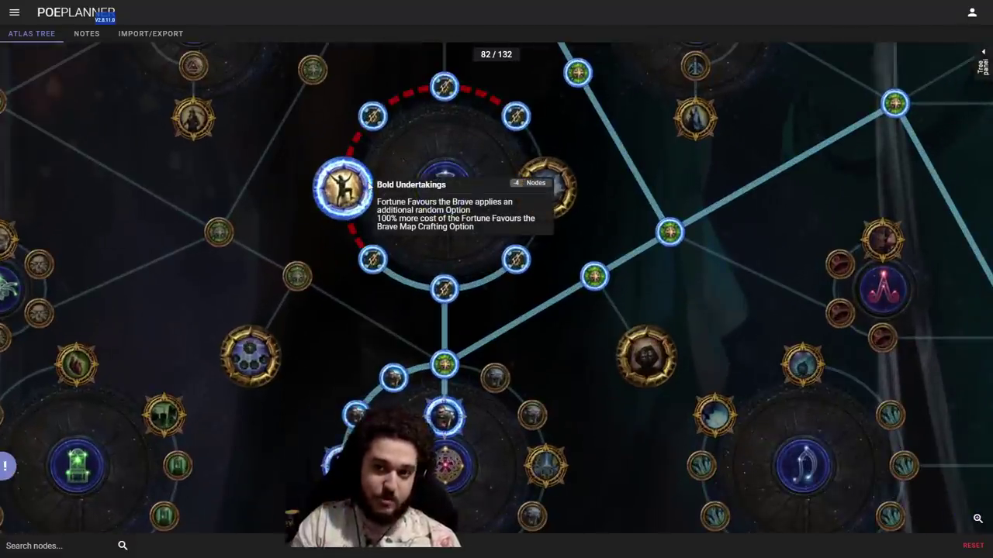
scroll(342, 188, down, 3)
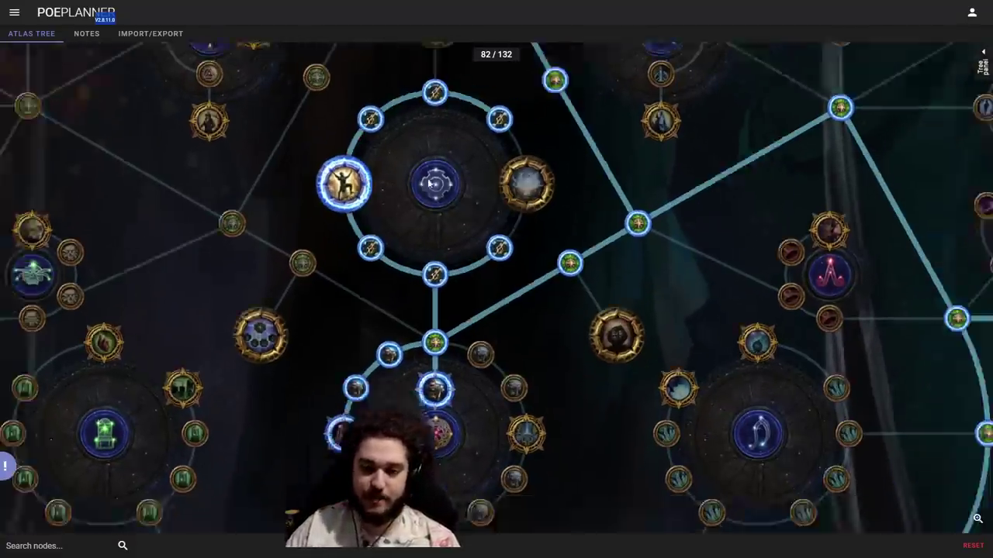
scroll(546, 158, up, 2)
Follow the allocated path north past the upper shrine cluster to the topmost allocated map cluster.
drag(451, 252, 442, 432)
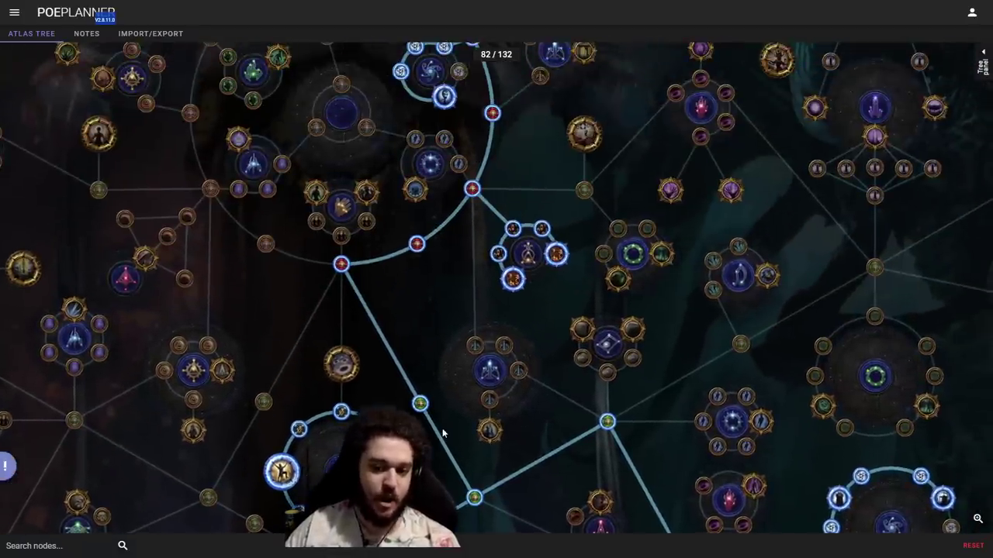
scroll(342, 266, down, 3)
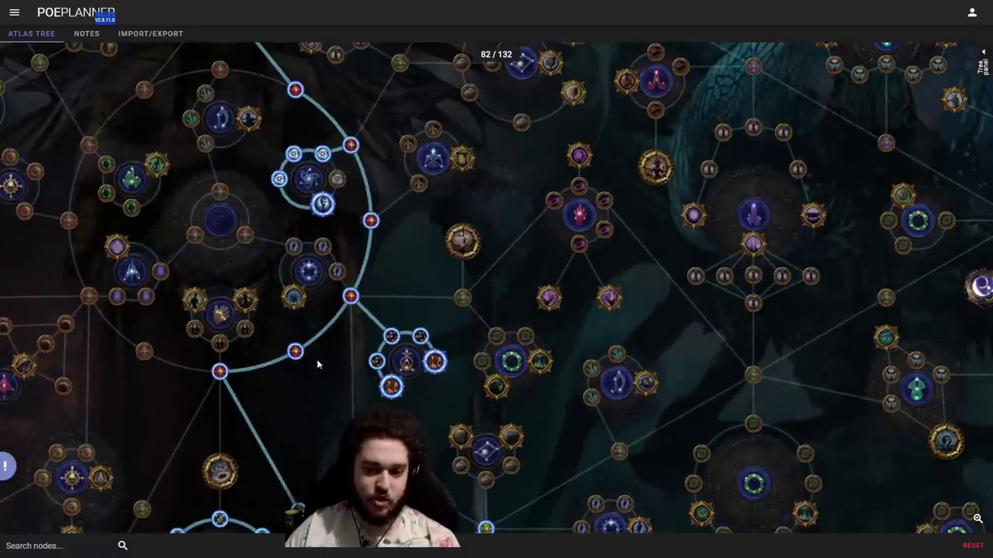
scroll(446, 289, up, 4)
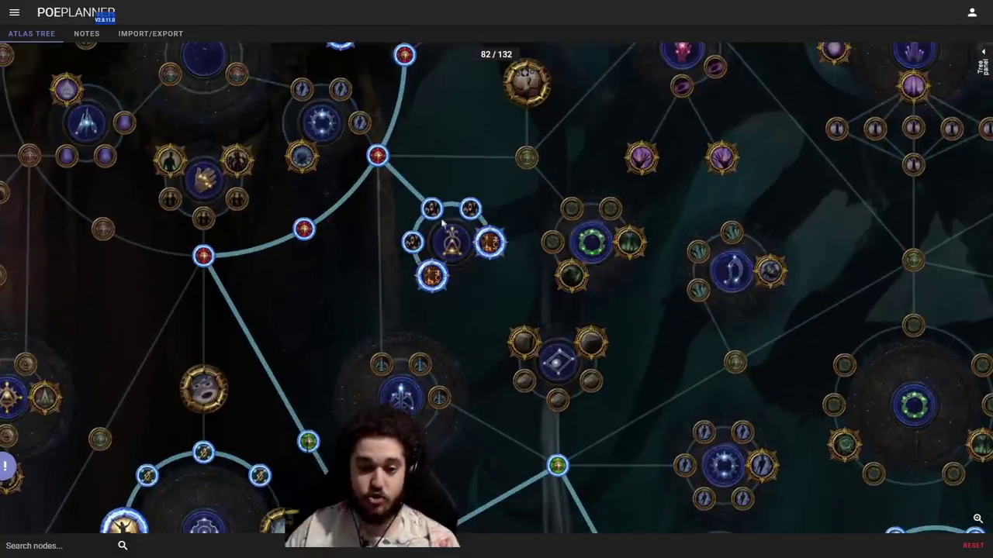
drag(422, 171, 576, 450)
scroll(542, 226, down, 2)
drag(428, 150, 430, 163)
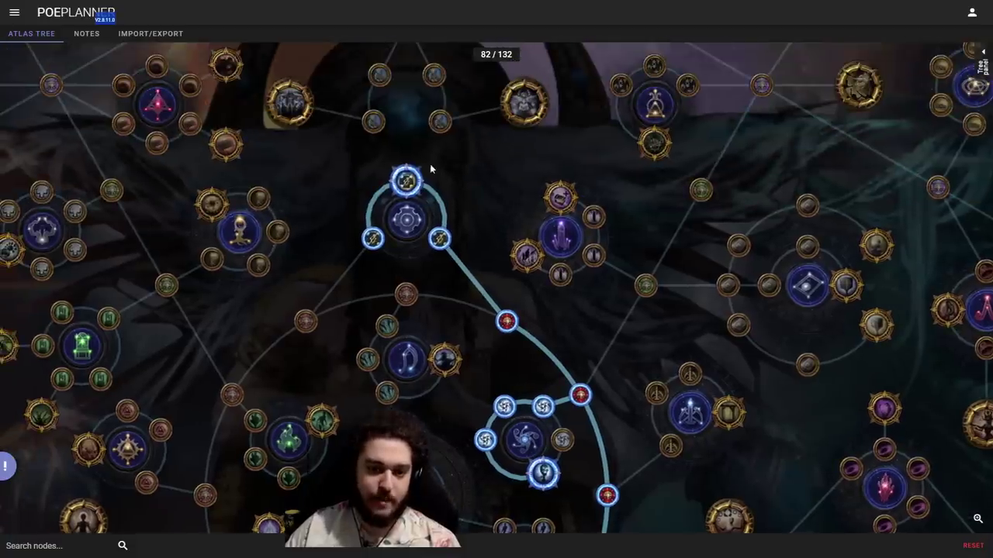
Read the Buried Knowledge notable in the small northern Expedition cluster.
scroll(439, 162, up, 2)
drag(670, 447, 563, 141)
scroll(500, 194, down, 3)
drag(517, 241, 494, 168)
scroll(495, 167, down, 1)
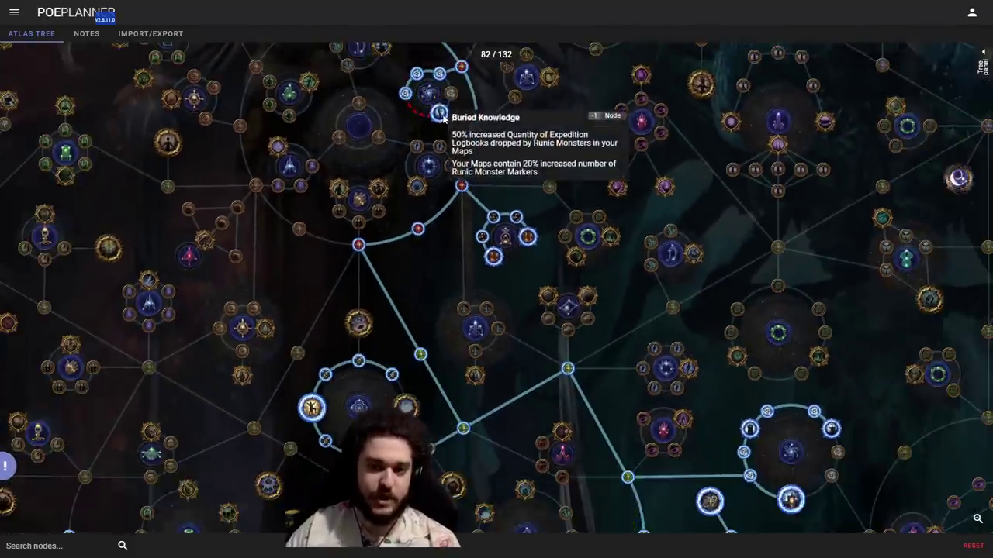
mouse_move(439, 115)
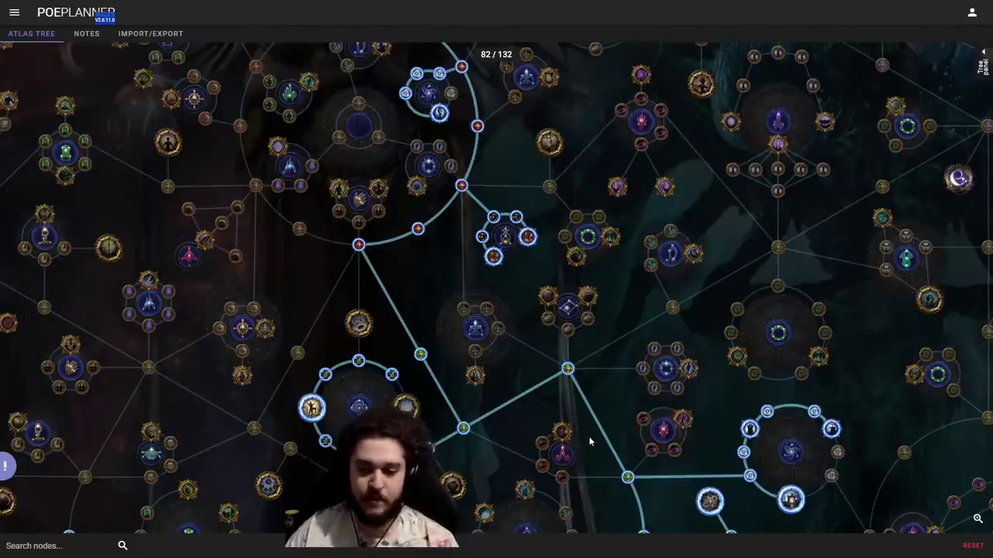
Read the Hunt for Answers notable in the Expedition cluster near the start of the atlas tree.
drag(589, 439, 629, 439)
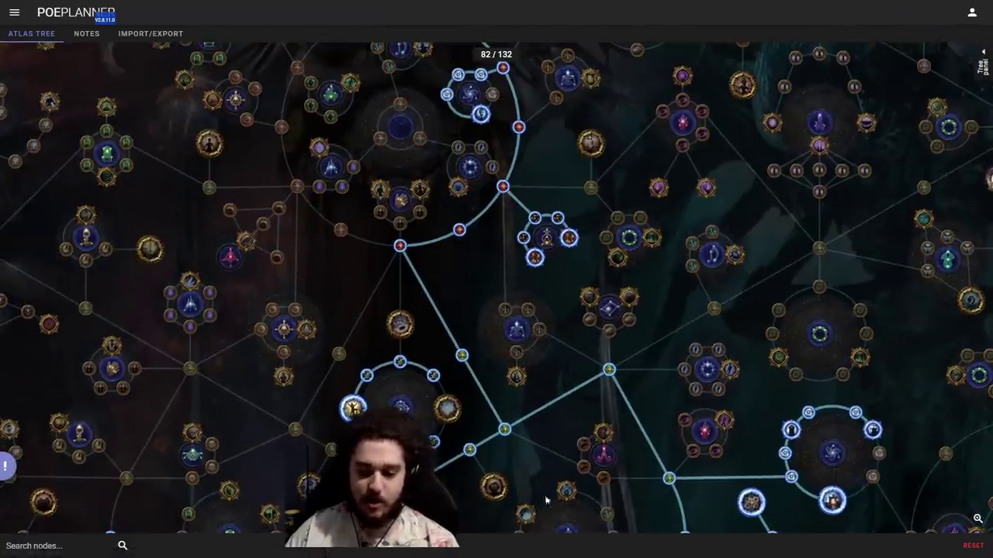
drag(545, 497, 504, 225)
drag(604, 470, 482, 225)
scroll(577, 265, up, 3)
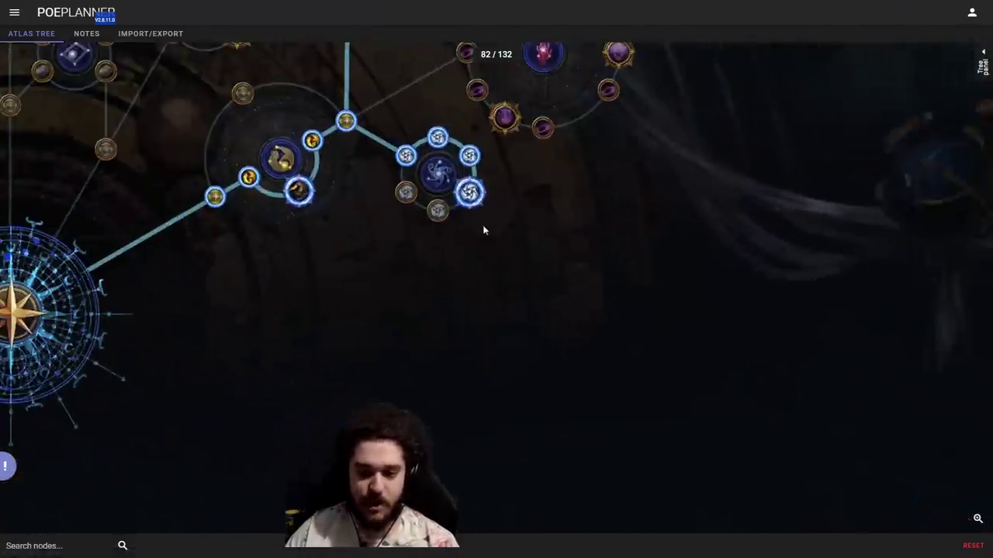
scroll(484, 195, up, 2)
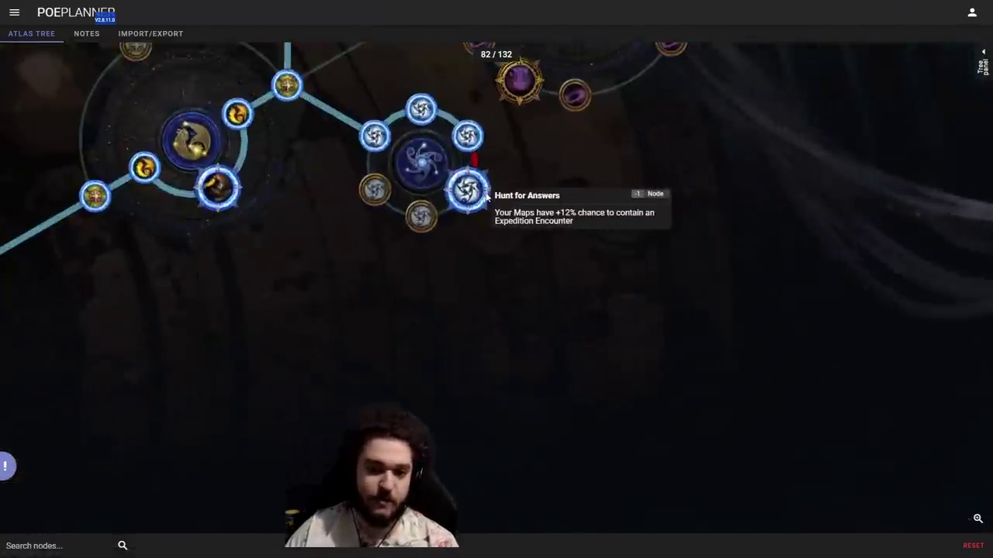
drag(534, 185, 506, 271)
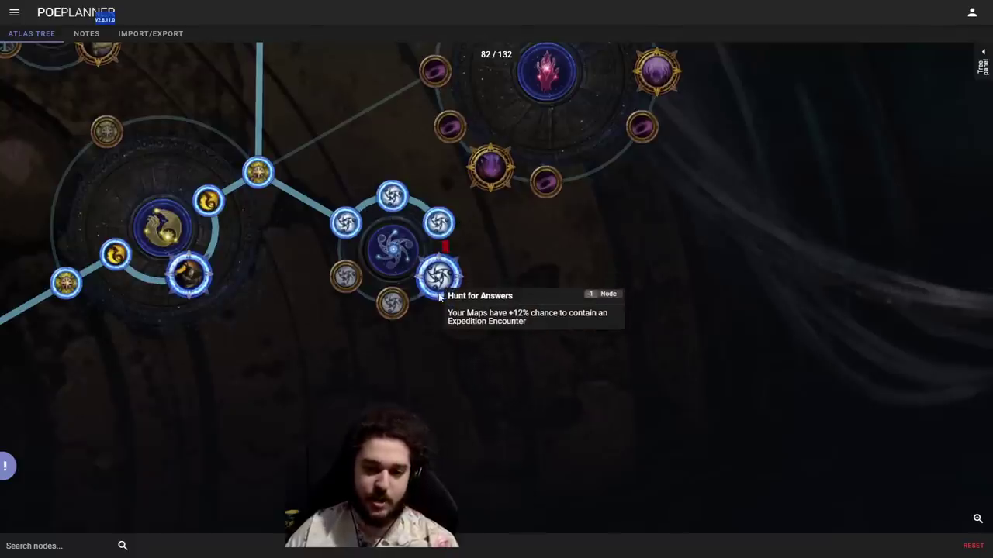
Review the allocated tree as a whole up to its northern end, reading the Supplication and Shaping the Mountains notables.
scroll(440, 278, down, 3)
scroll(519, 308, down, 4)
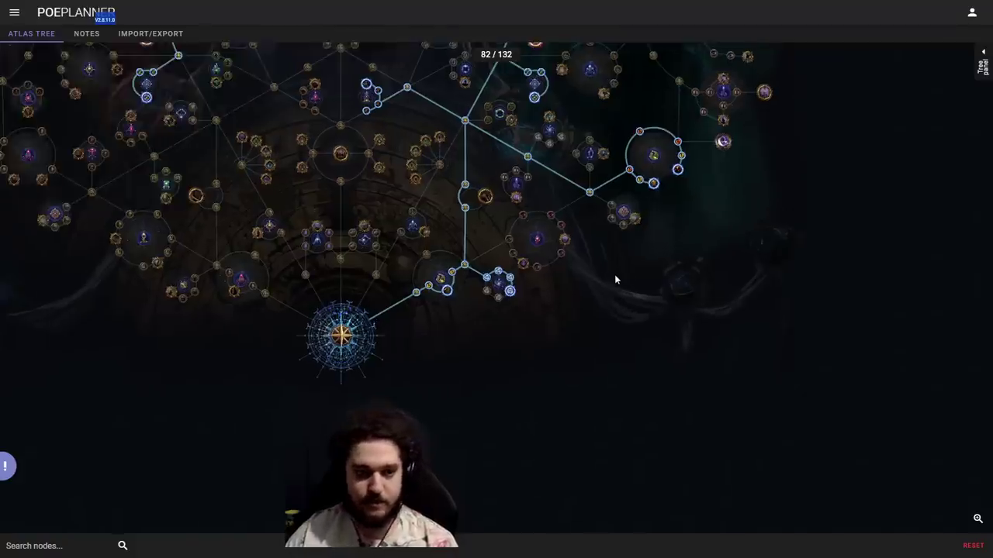
drag(614, 279, 729, 422)
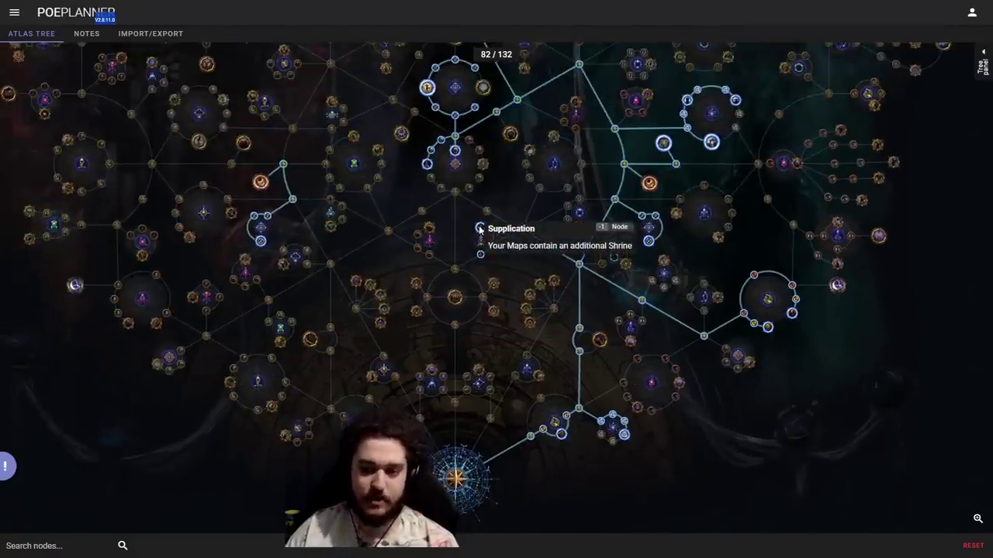
drag(518, 190, 462, 268)
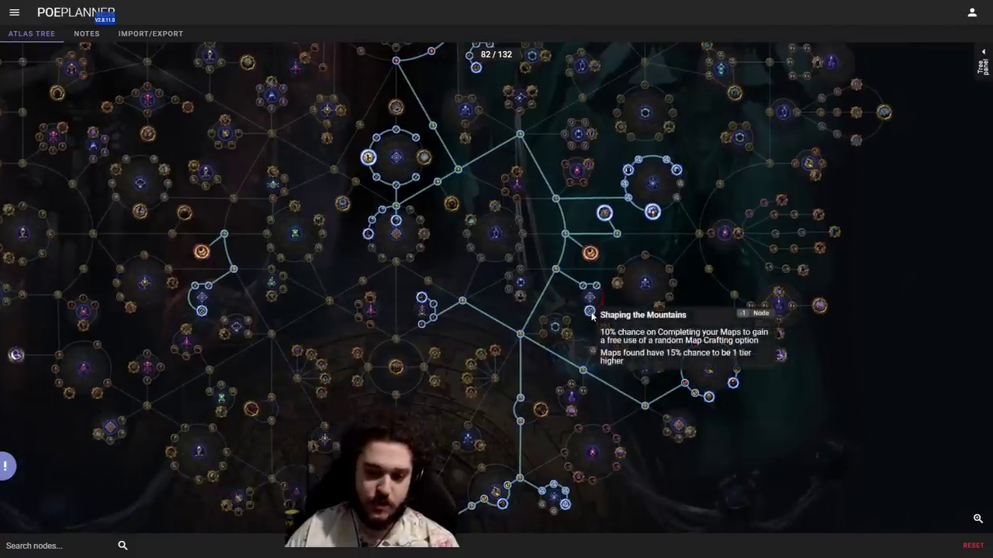
drag(380, 86, 426, 328)
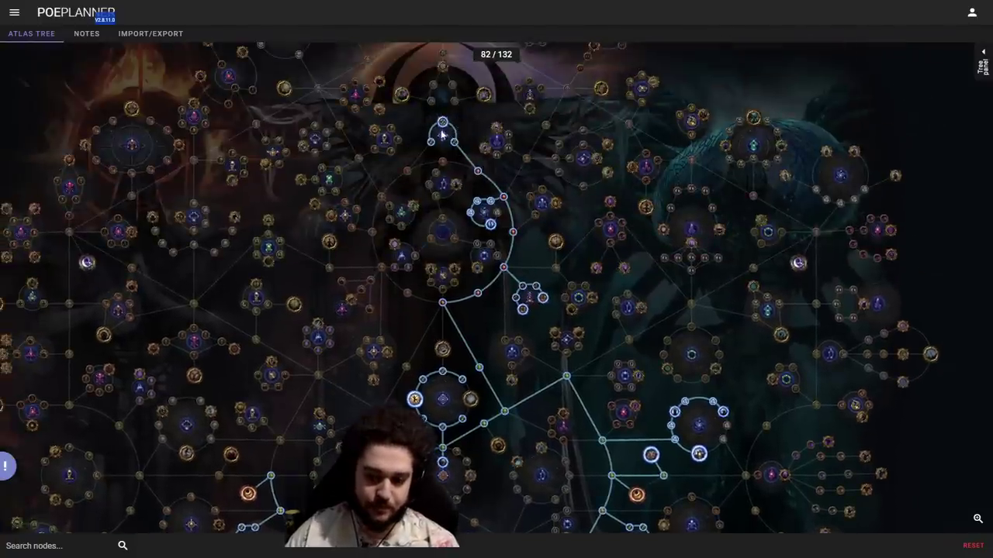
drag(595, 397, 463, 201)
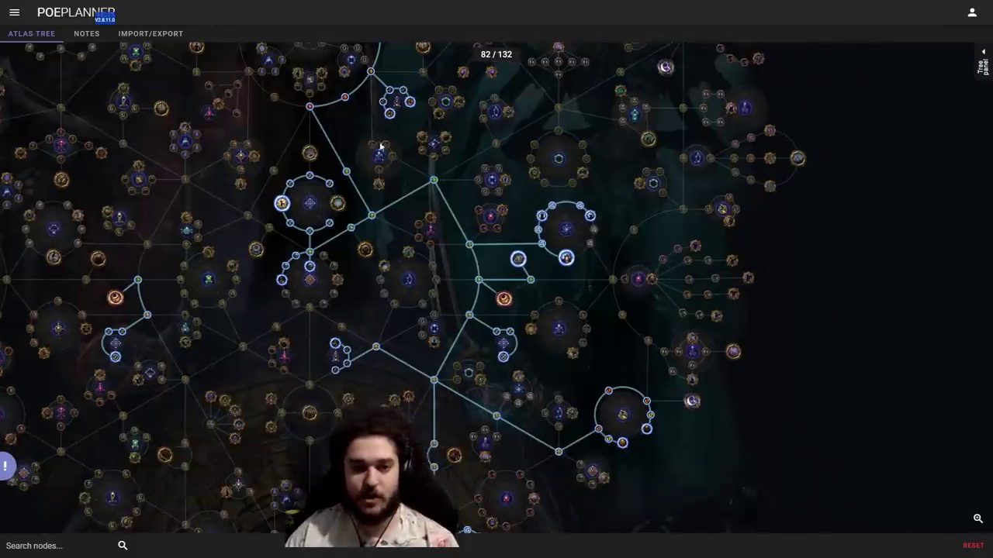
drag(353, 82, 407, 227)
mouse_move(412, 175)
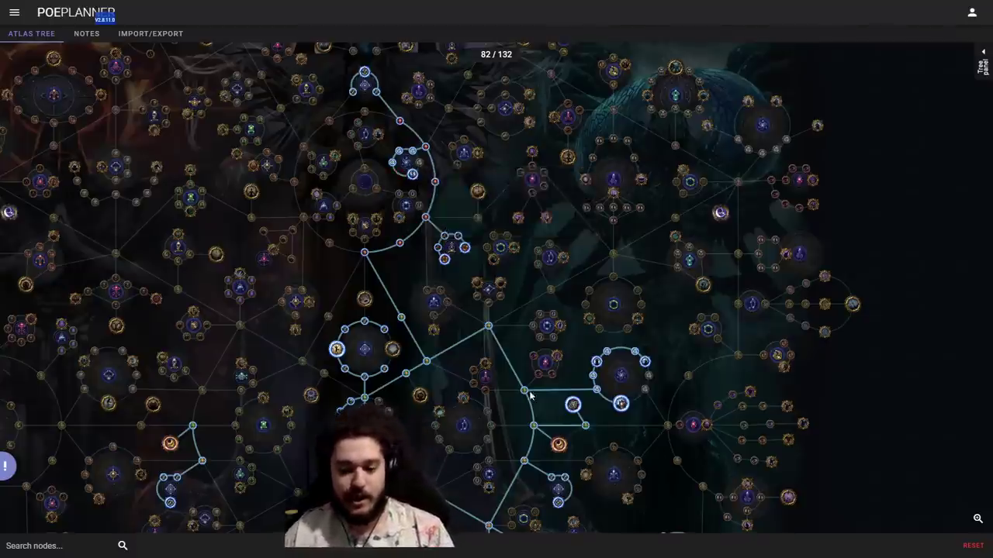
Deallocate the nine-node southeastern branch starting at the Adjacent Map Drop Chance node, including its ring cluster.
drag(543, 419, 415, 115)
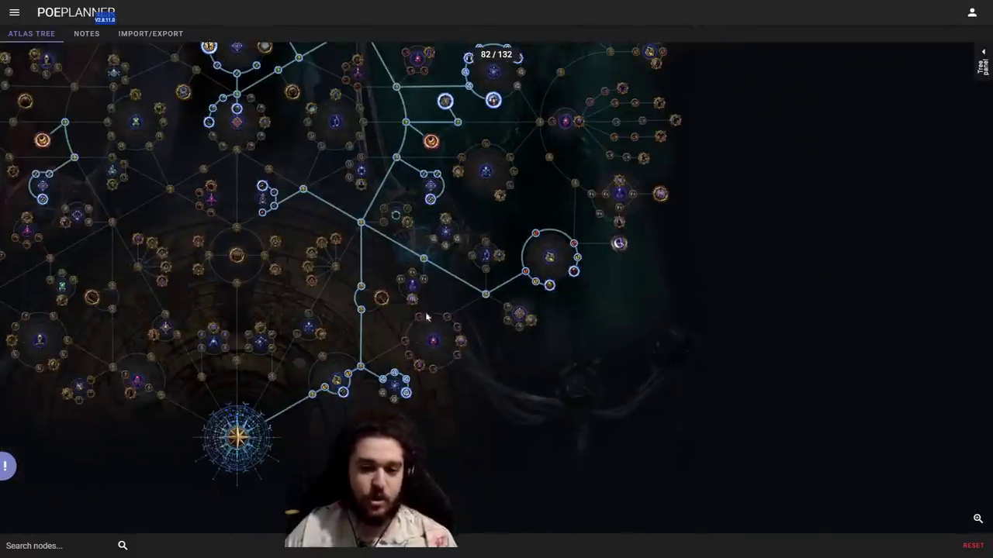
scroll(575, 299, up, 2)
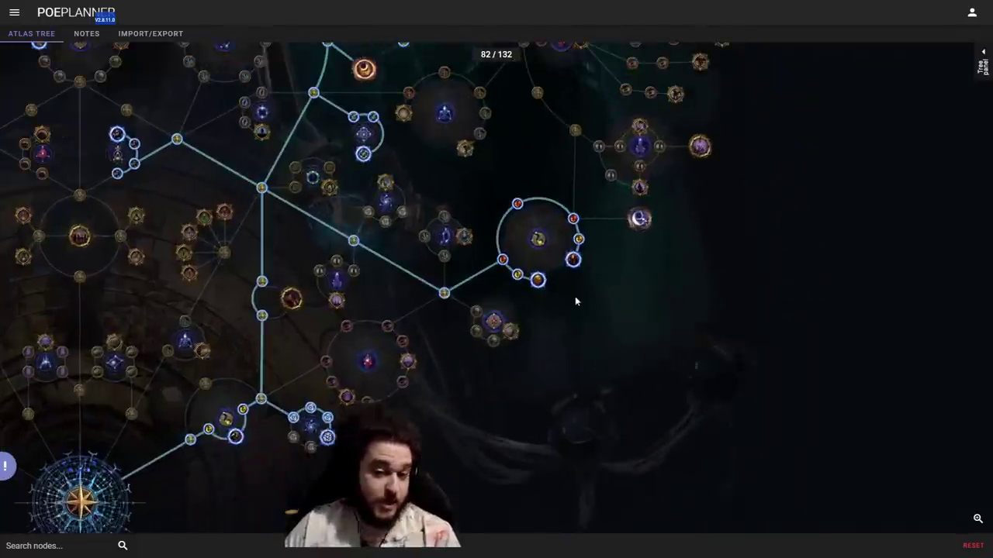
scroll(732, 266, up, 2)
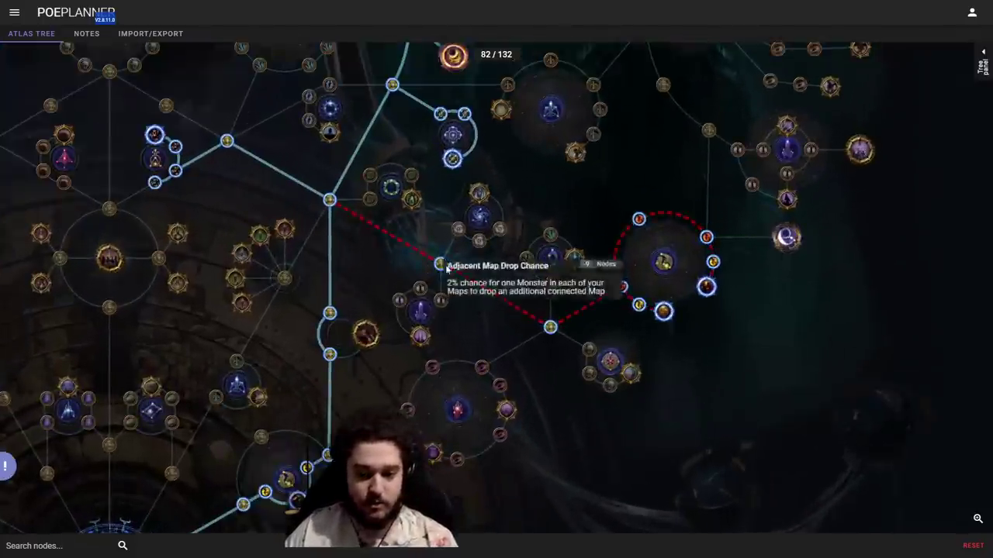
click(440, 263)
scroll(574, 223, down, 2)
scroll(395, 304, down, 2)
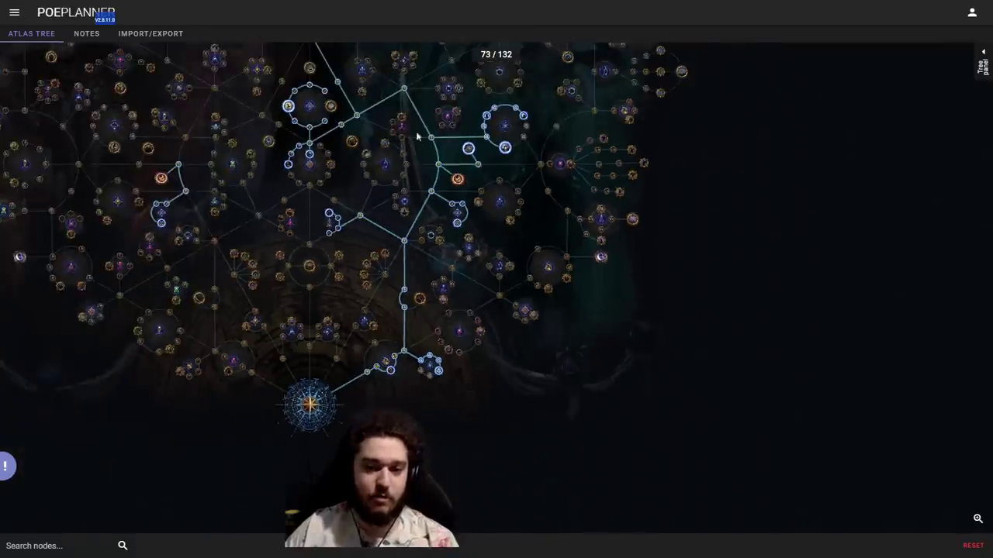
Allocate the path leading northeast from the central ring and the three small nodes branching west from its northern end.
drag(418, 136, 449, 443)
scroll(416, 259, up, 2)
drag(413, 265, 218, 305)
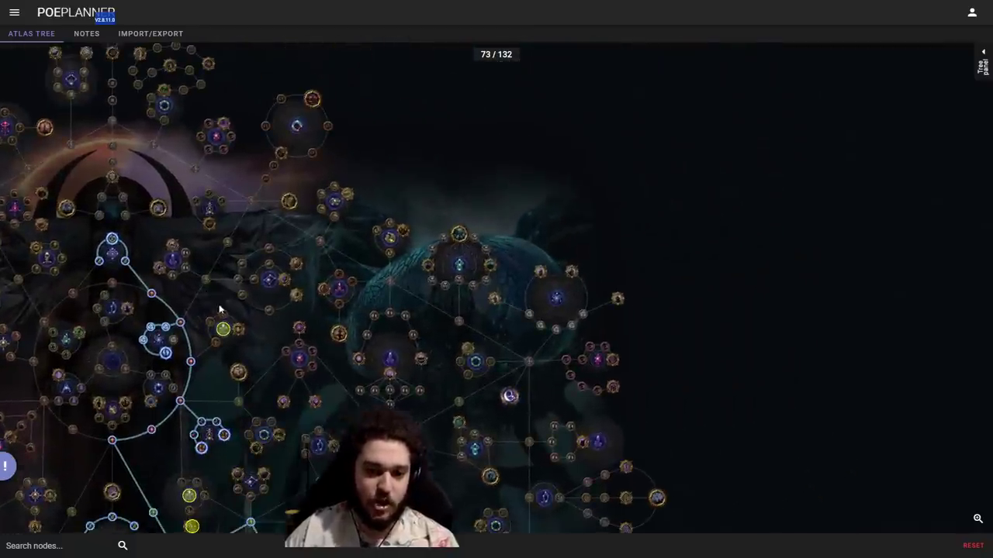
click(256, 204)
click(195, 204)
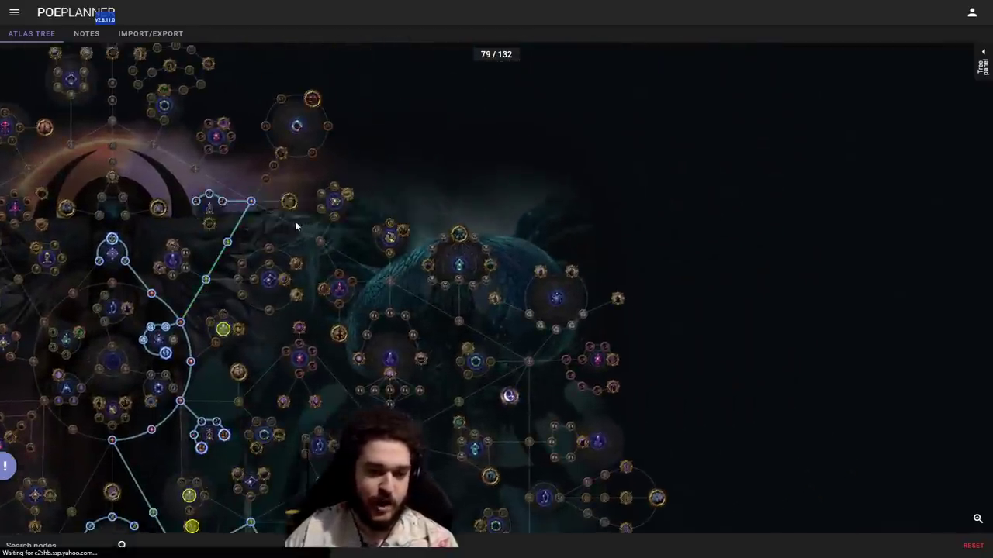
Extend the path southeast along the northeastern diagonal and allocate The Shadow of Hunger with the small nodes leading to it.
scroll(253, 199, up, 1)
click(356, 267)
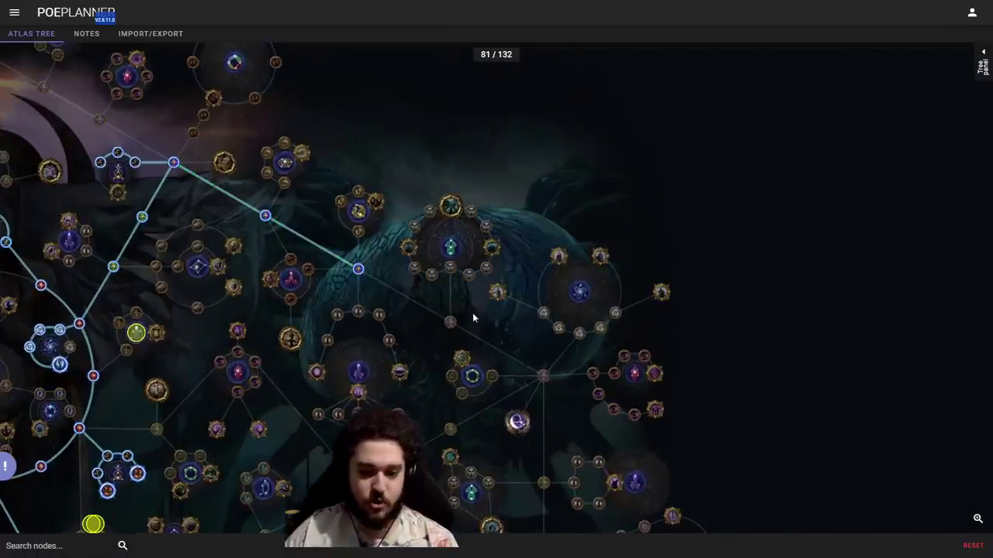
click(449, 320)
scroll(515, 343, up, 3)
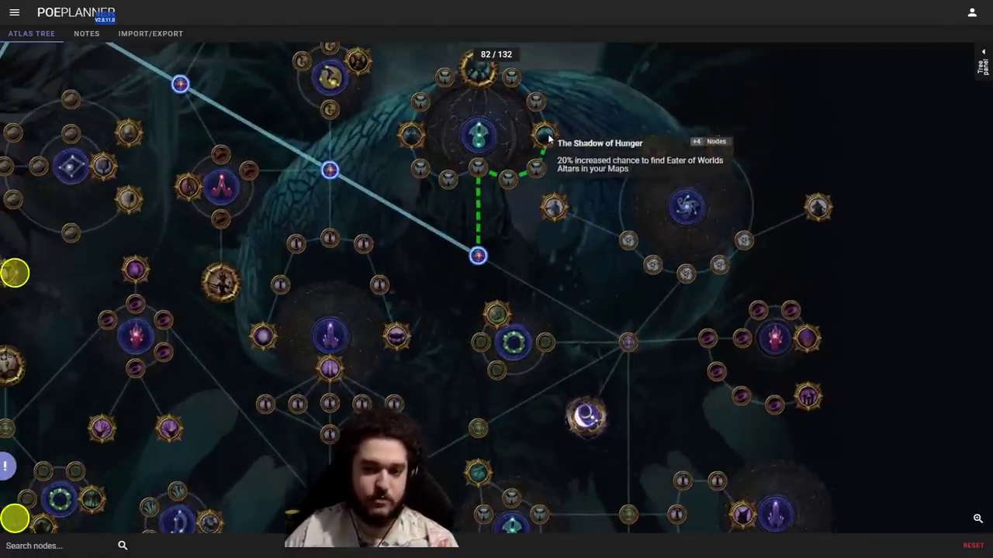
click(547, 138)
Extend the path two junctions southeast and south, and allocate five nodes of the Eater of Worlds Influence cluster, including its northwestern notable.
drag(536, 289, 549, 194)
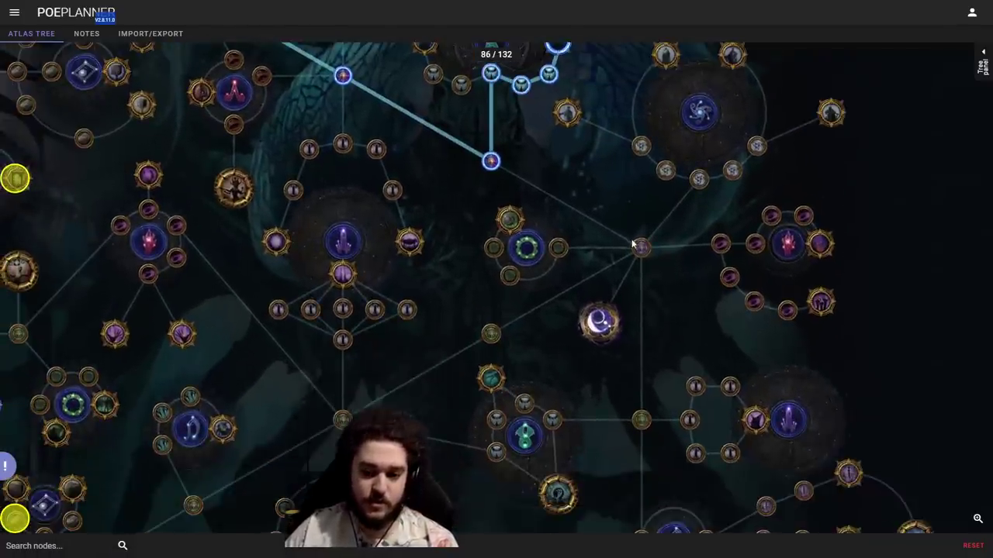
click(639, 252)
drag(562, 260, 550, 122)
click(627, 279)
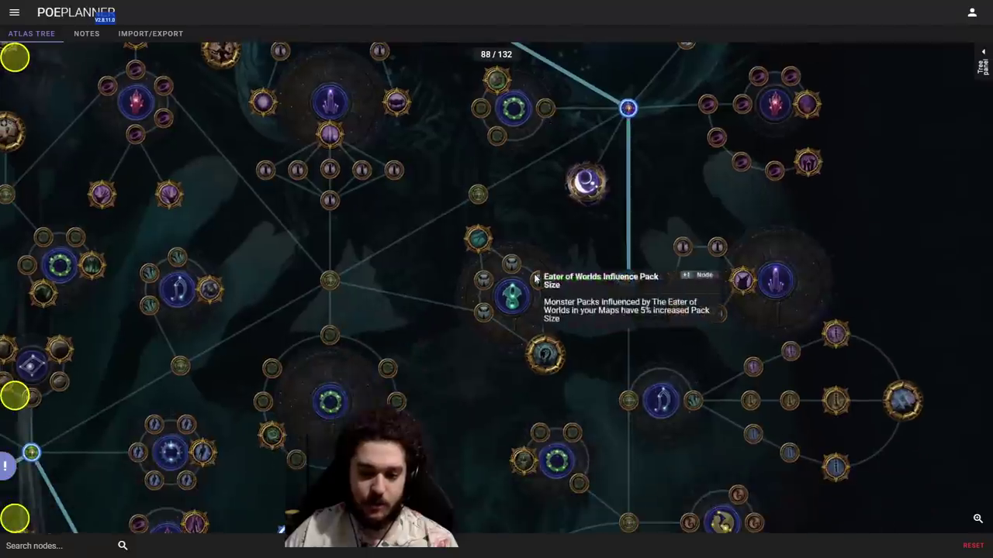
click(511, 264)
click(478, 239)
click(483, 279)
click(482, 312)
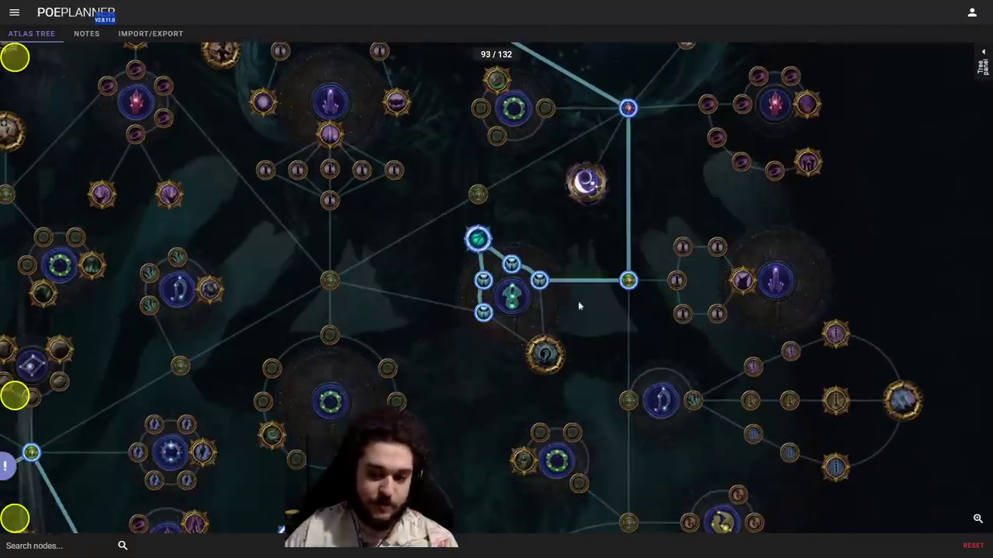
Allocate the Intelligence Gathering notable and the three Betrayal nodes leading to it north of the diagonal path.
scroll(483, 250, down, 2)
drag(469, 154, 528, 372)
drag(495, 255, 587, 268)
scroll(570, 244, up, 2)
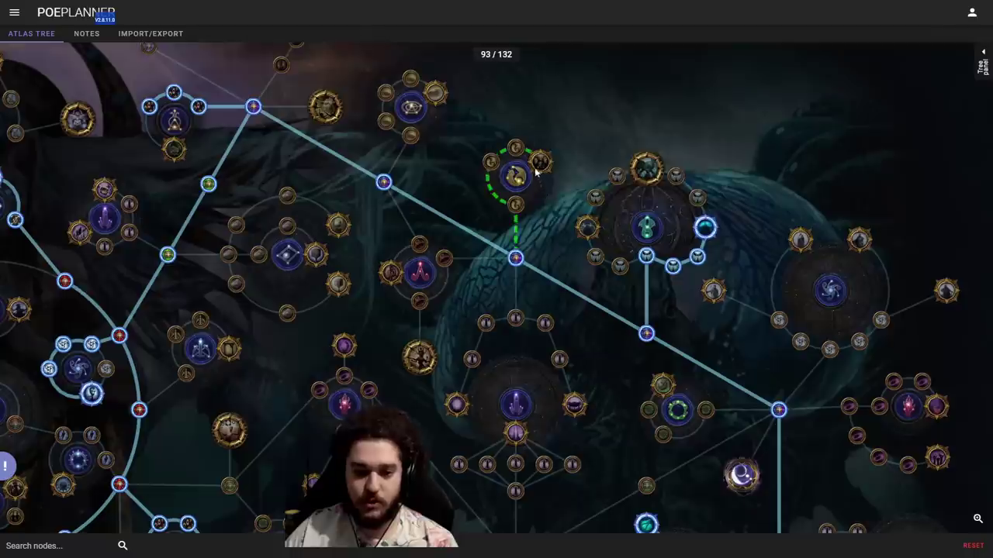
click(535, 165)
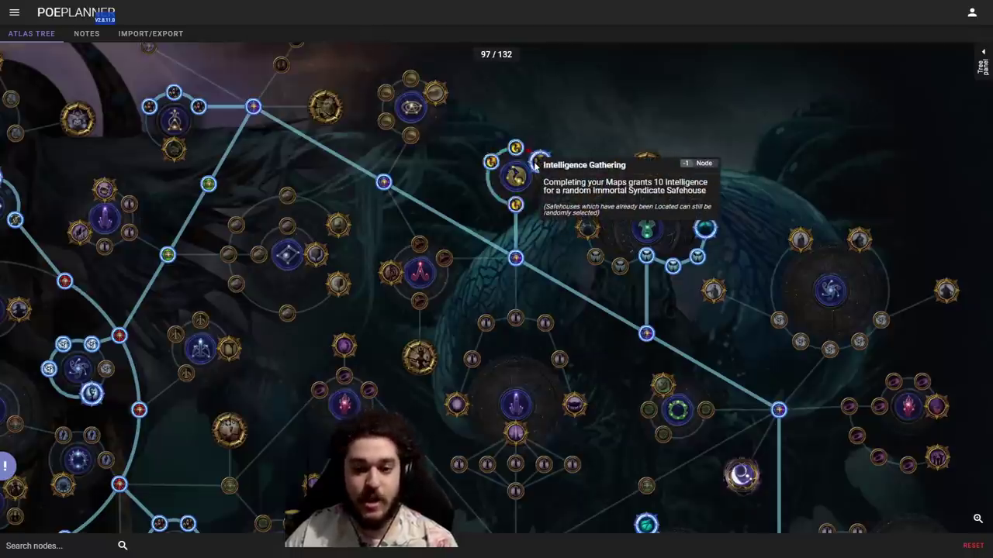
Read the Intelligence Gathering notable and review how the new northeastern branch fits with the rest of the tree.
scroll(535, 165, down, 1)
scroll(535, 165, down, 2)
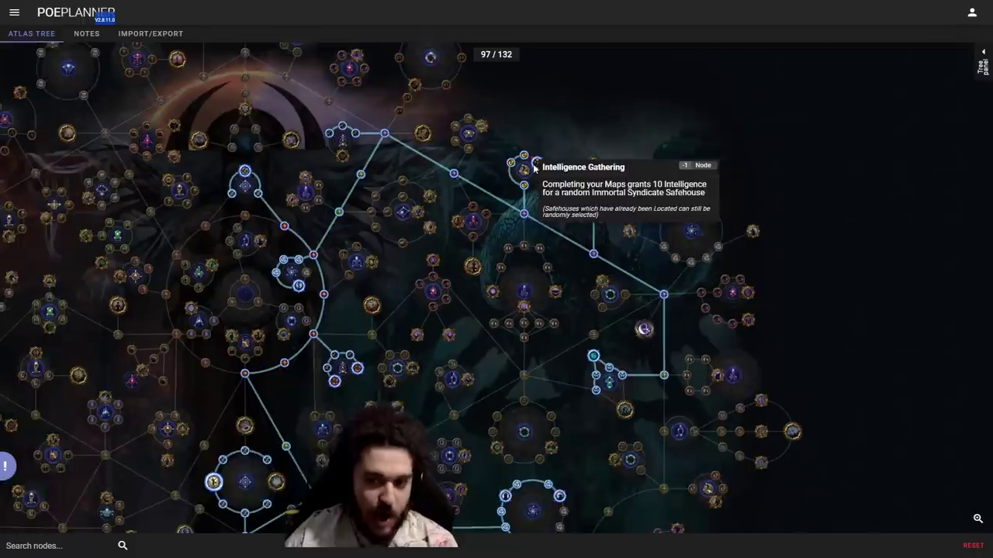
drag(567, 357, 518, 36)
drag(636, 204, 626, 459)
drag(474, 111, 501, 208)
scroll(506, 203, up, 2)
mouse_move(509, 197)
scroll(510, 200, up, 2)
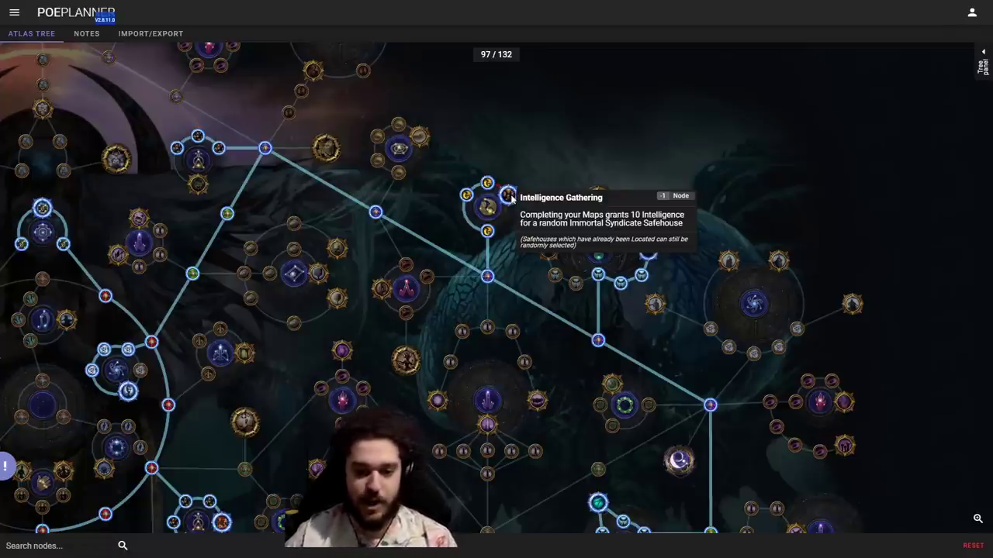
scroll(512, 206, down, 2)
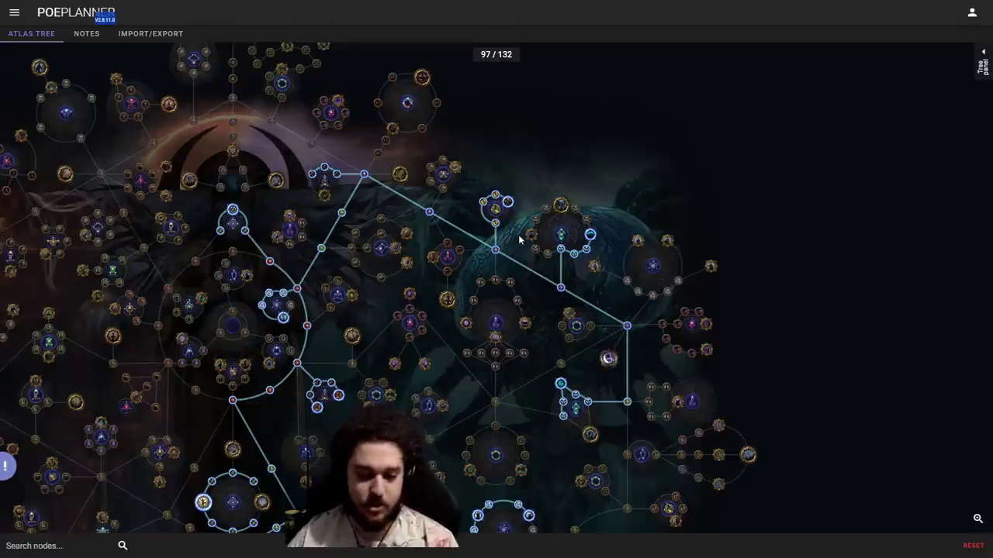
Read the Lucky Guess notable and its neighbour in the large northeastern Expedition cluster.
scroll(664, 293, up, 2)
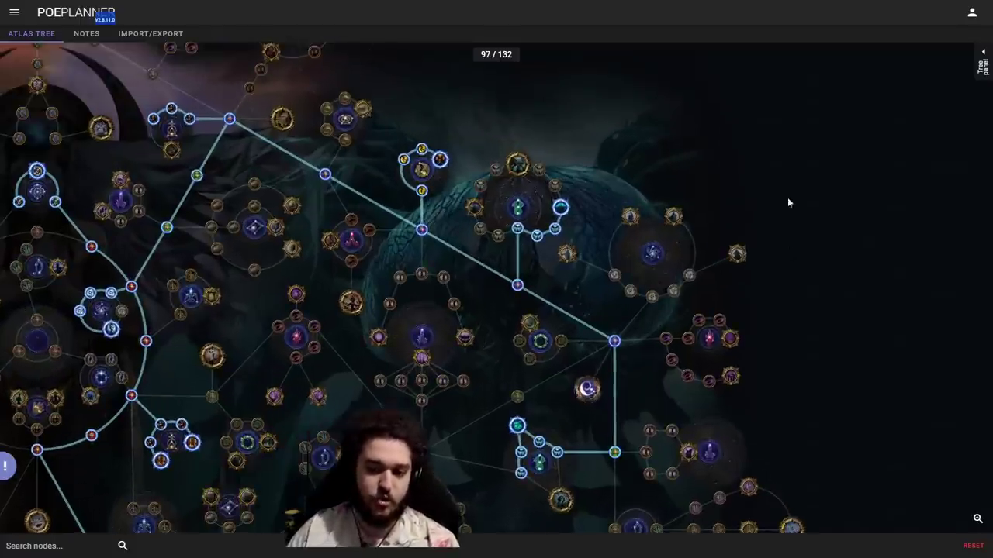
scroll(671, 350, up, 2)
scroll(543, 264, up, 1)
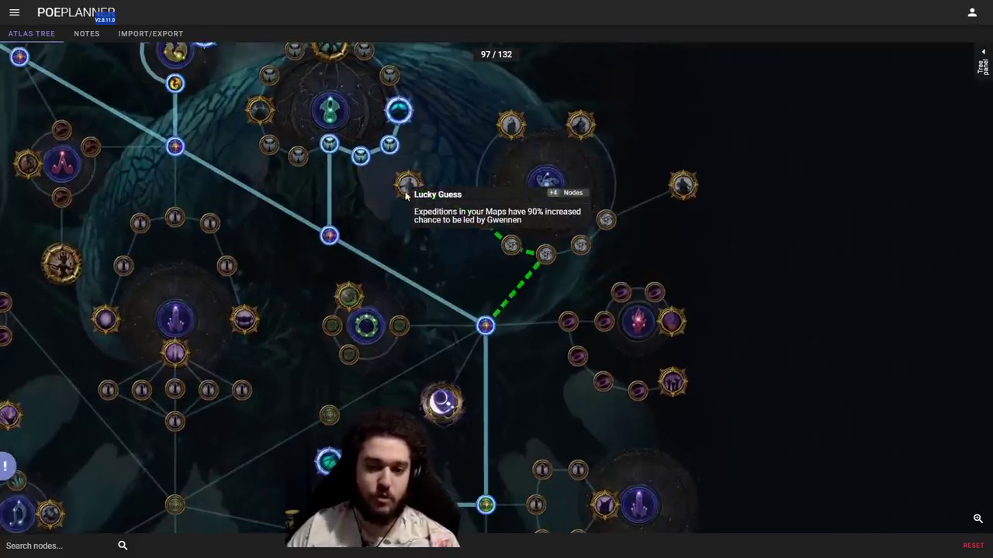
mouse_move(511, 132)
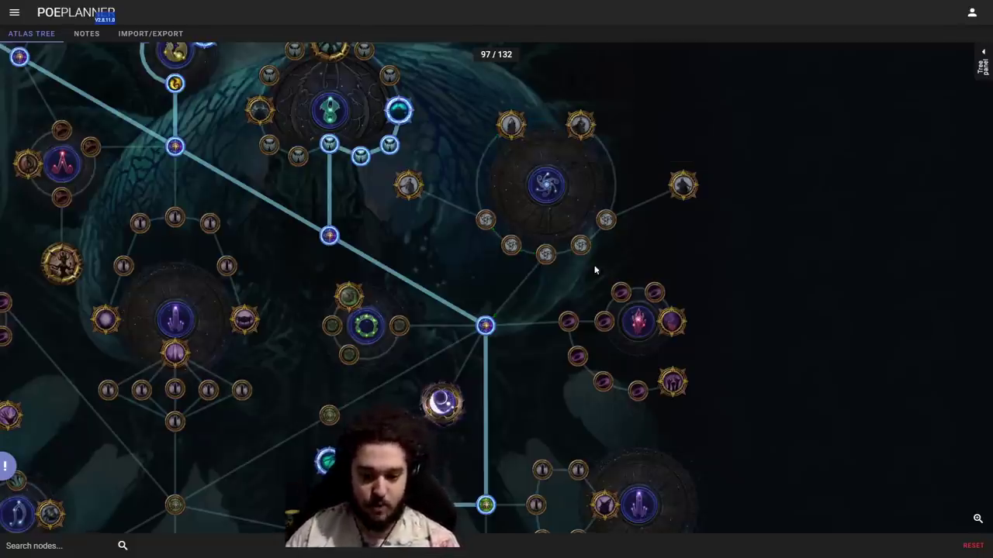
Review the allocated tree as a whole, from the new northeastern branch down to the atlas start.
scroll(596, 271, down, 3)
drag(577, 368, 751, 225)
scroll(751, 226, down, 2)
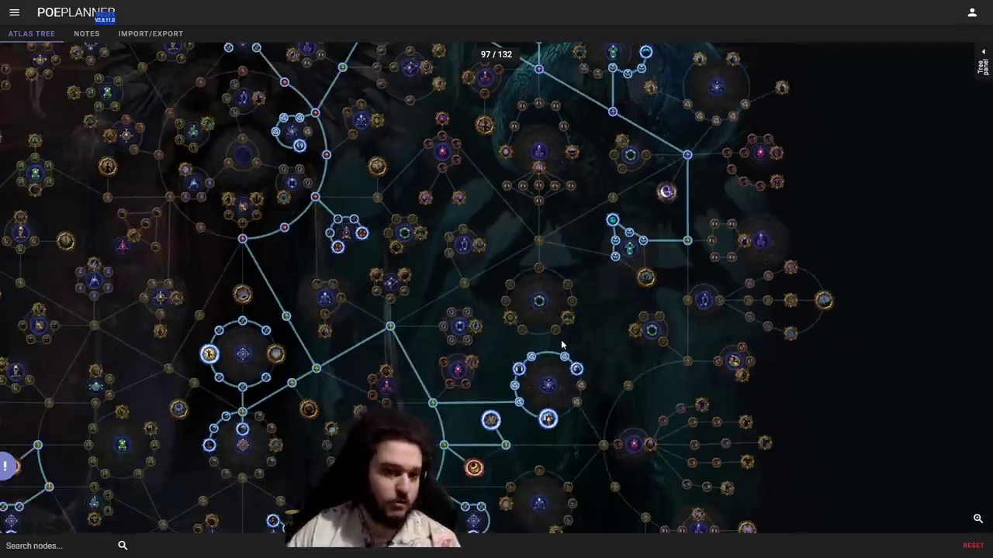
scroll(561, 340, down, 4)
drag(794, 349, 774, 284)
scroll(773, 285, up, 1)
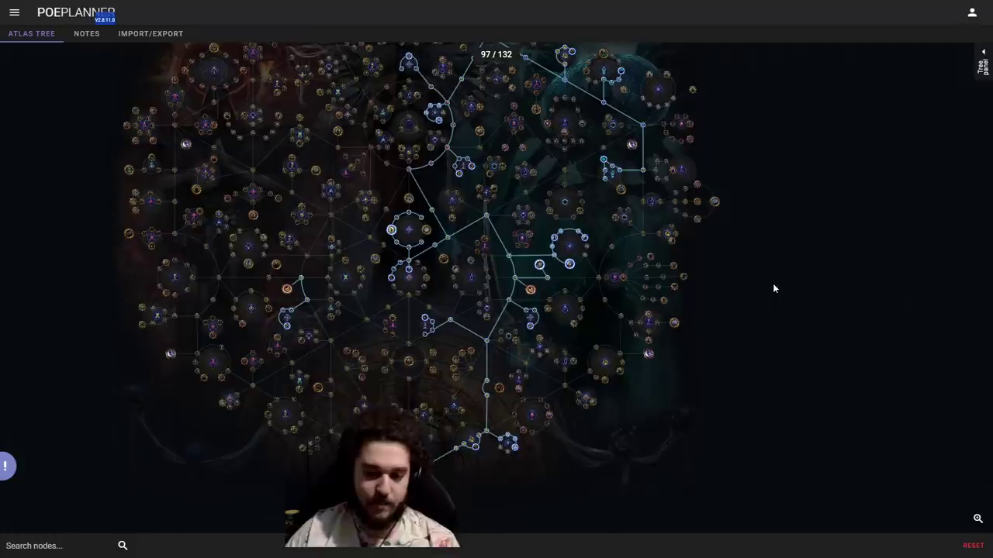
drag(752, 241, 746, 309)
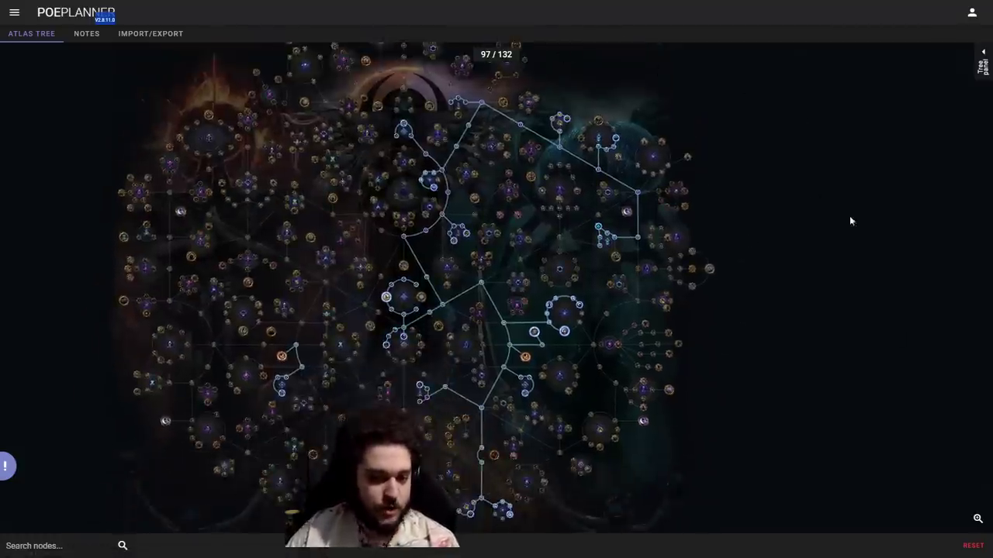
drag(819, 339, 812, 237)
drag(802, 319, 799, 333)
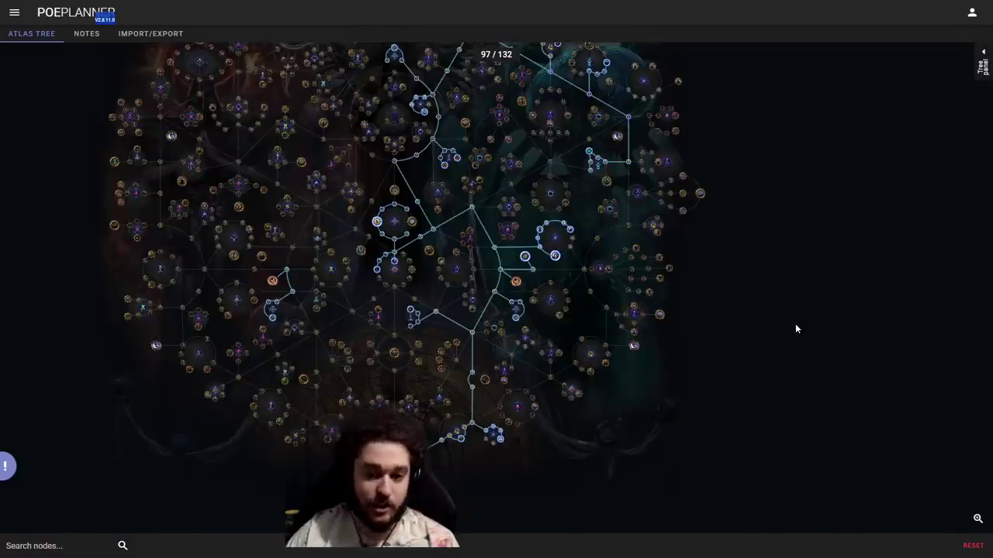
Read the Bountiful Harvest notable and examine the unallocated Harvest ring beside the main path.
scroll(755, 283, up, 3)
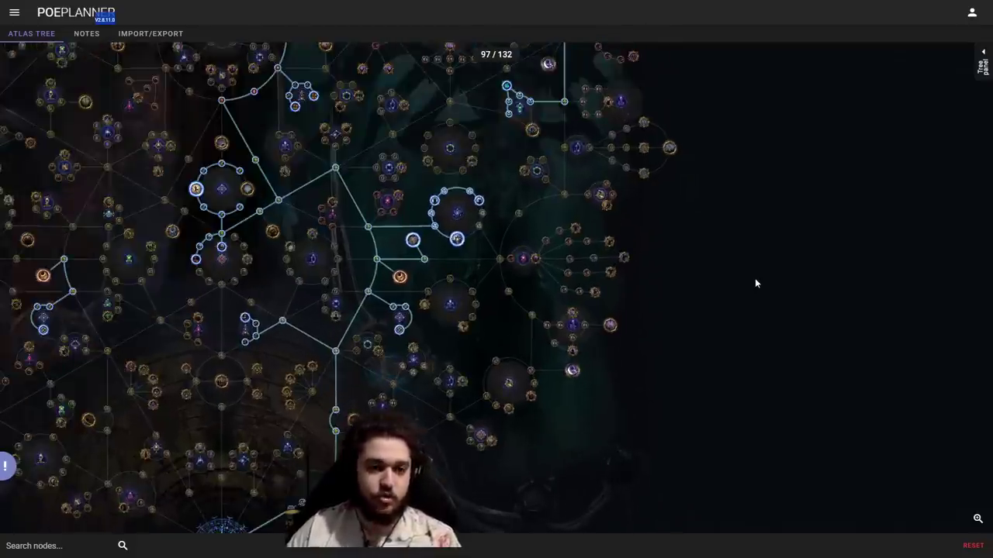
drag(755, 279, 853, 250)
scroll(385, 217, up, 5)
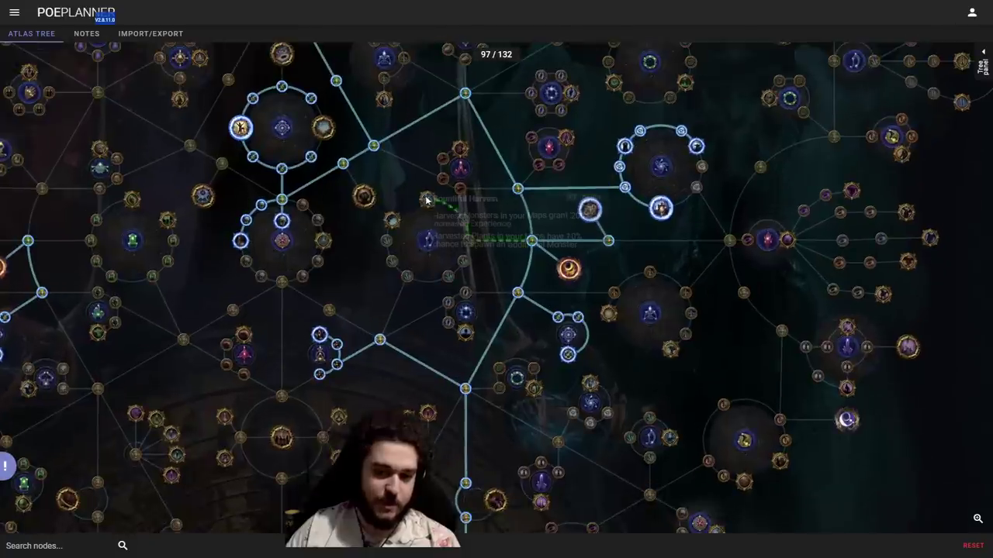
scroll(430, 198, up, 3)
scroll(430, 202, up, 1)
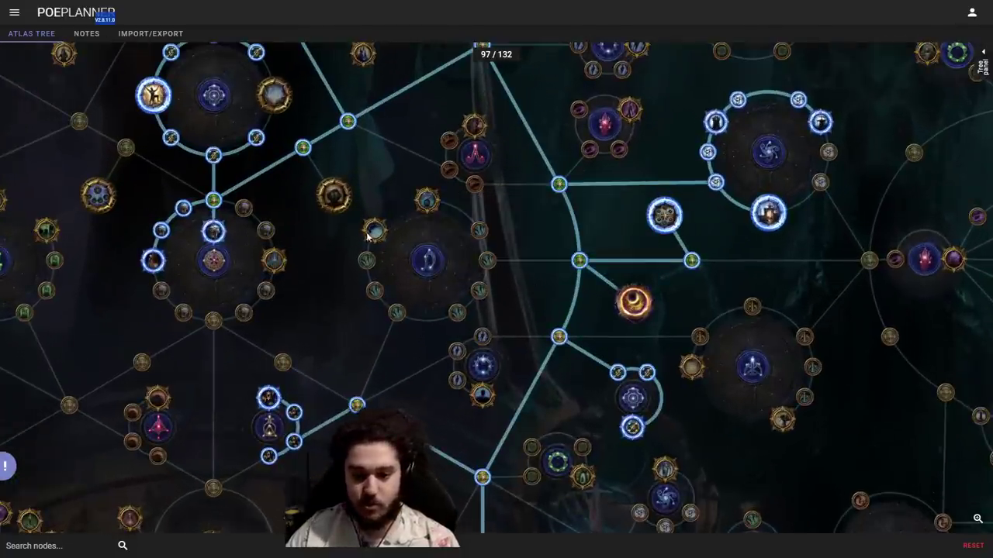
scroll(512, 242, down, 5)
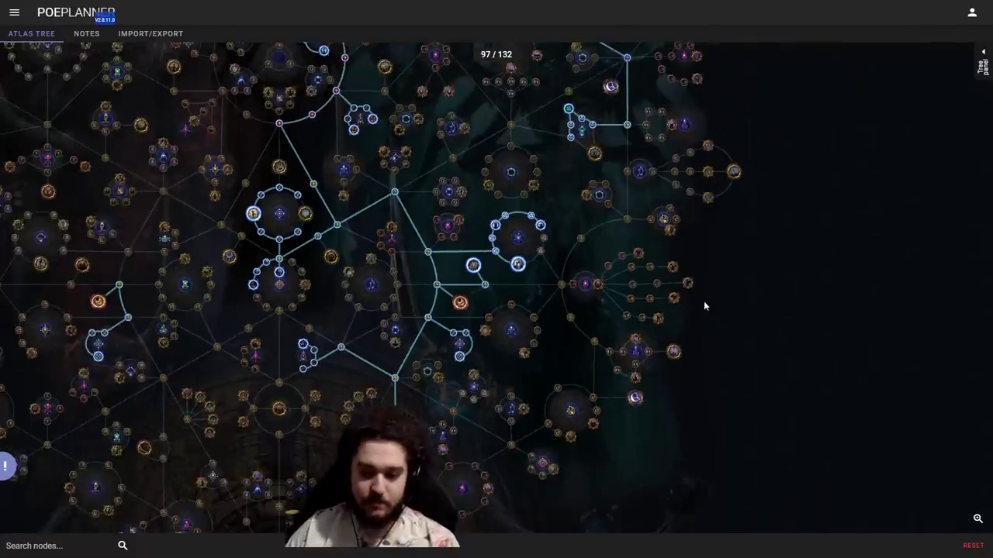
Compare the All Hands keystone in the southern central ring with the Focused Investigation notable near the atlas start.
scroll(701, 325, down, 1)
scroll(701, 326, down, 1)
drag(791, 313, 777, 376)
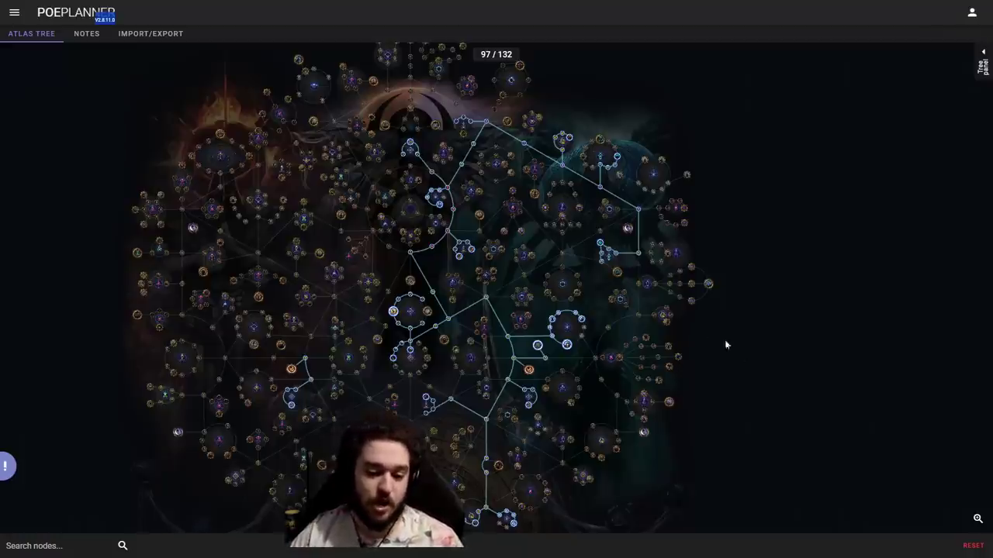
scroll(438, 395, up, 4)
scroll(430, 261, up, 5)
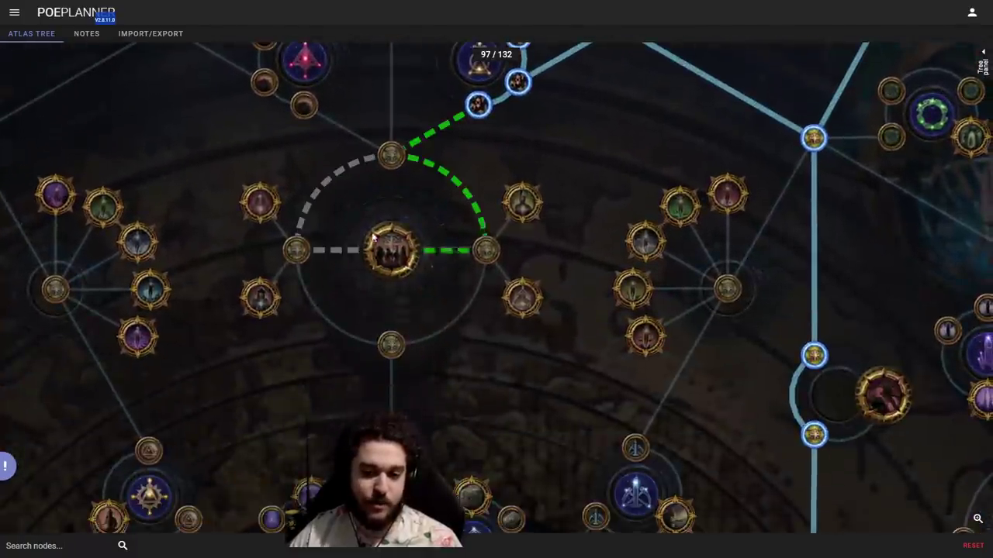
mouse_move(379, 245)
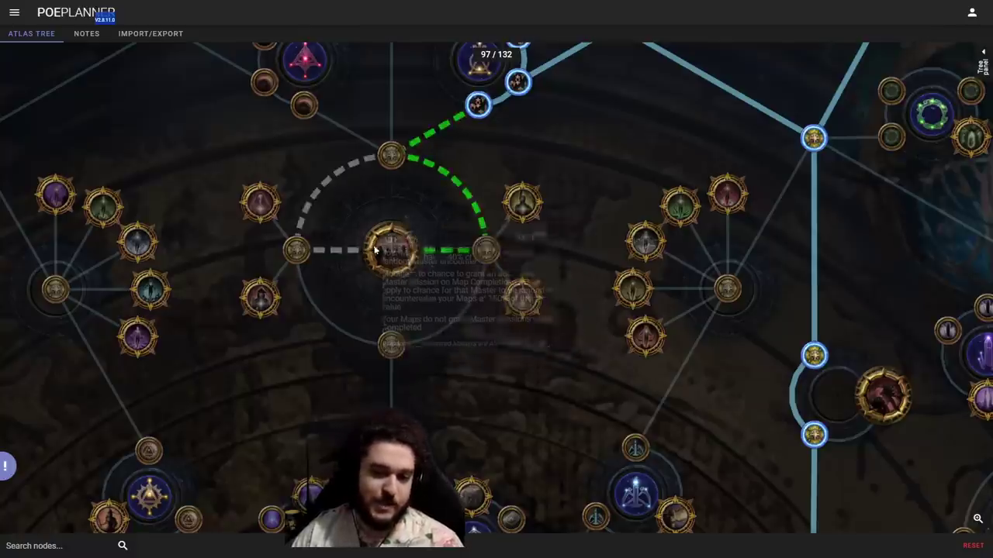
drag(583, 472, 429, 110)
scroll(429, 109, down, 2)
mouse_move(567, 302)
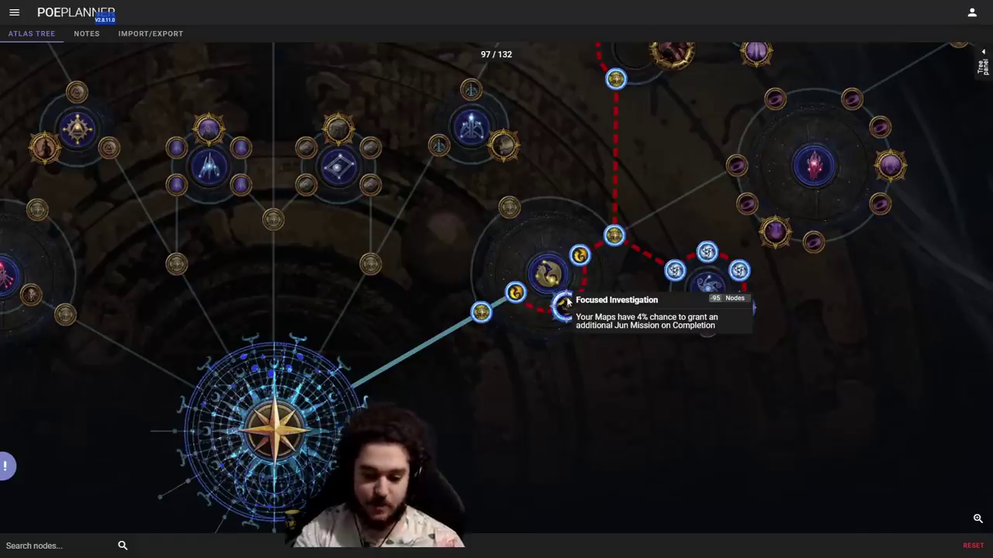
drag(366, 95, 427, 306)
mouse_move(339, 139)
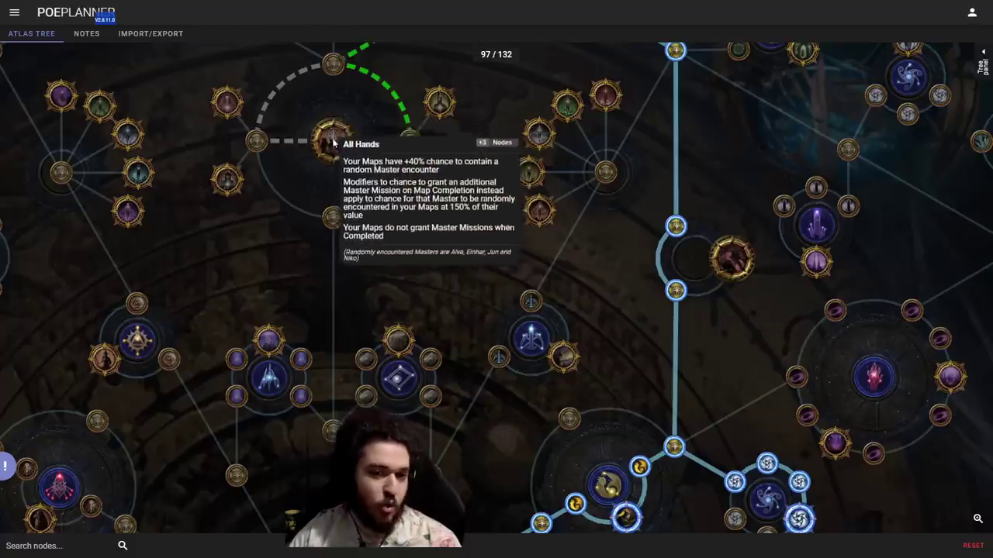
Try allocating All Hands and Covert Stakeouts through the southern central ring, and deallocate that branch again.
drag(358, 112, 483, 156)
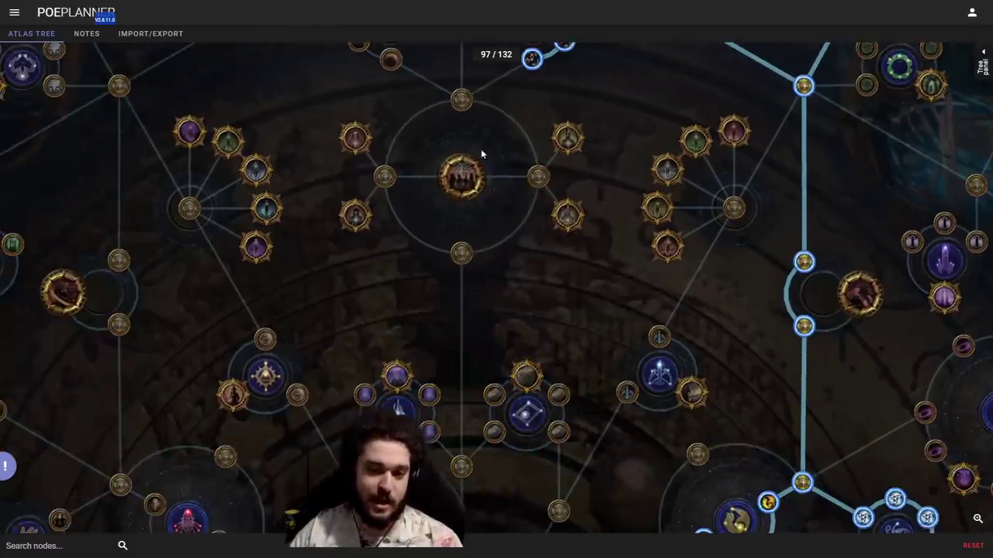
click(537, 176)
click(461, 174)
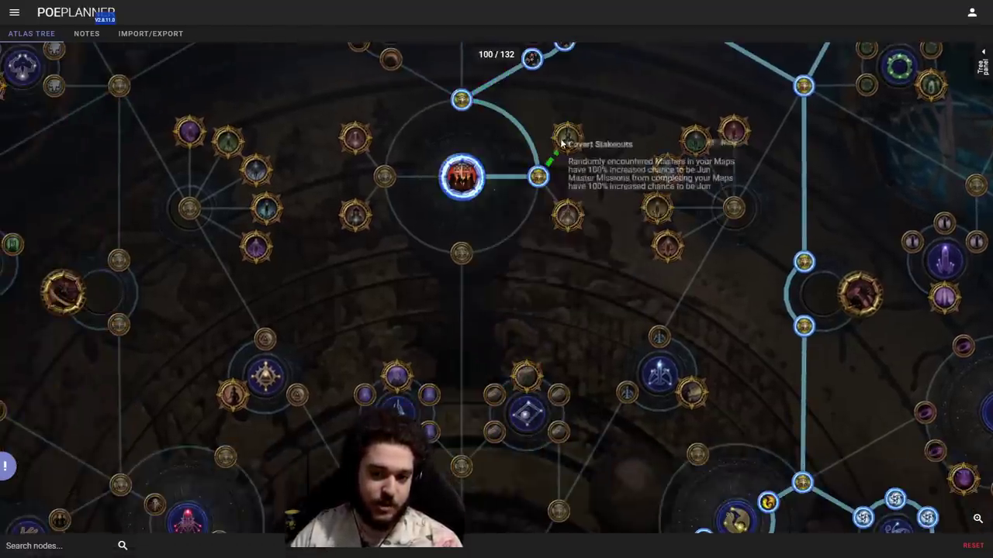
click(567, 138)
drag(535, 234, 505, 302)
click(428, 169)
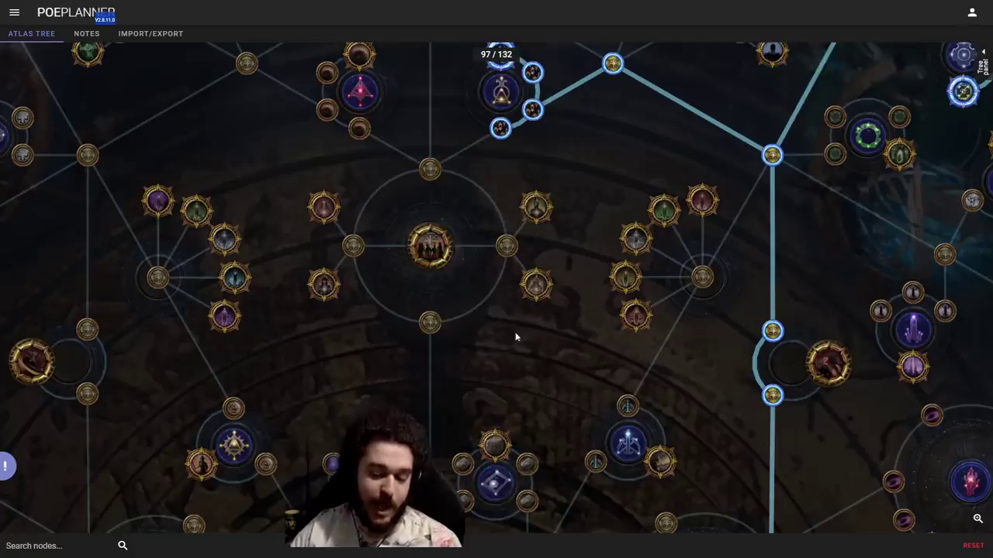
Reread the Adjacent Map Drop Chance node and the All Hands keystone in the southern central ring.
drag(522, 228, 384, 181)
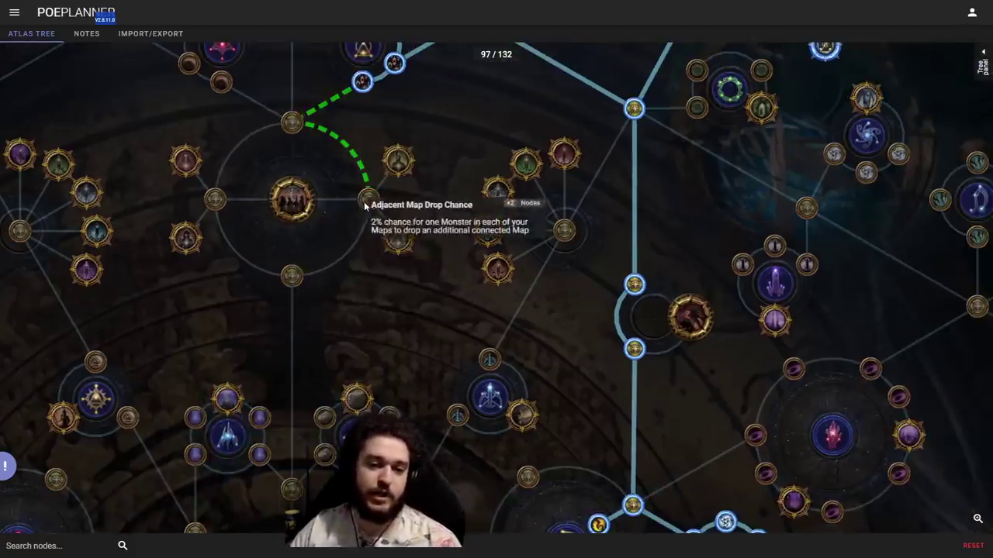
mouse_move(299, 206)
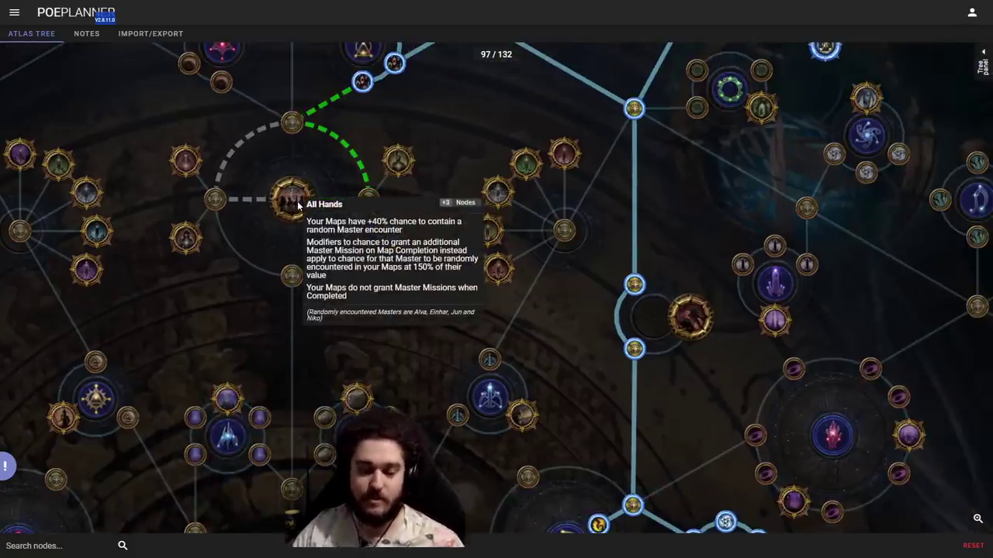